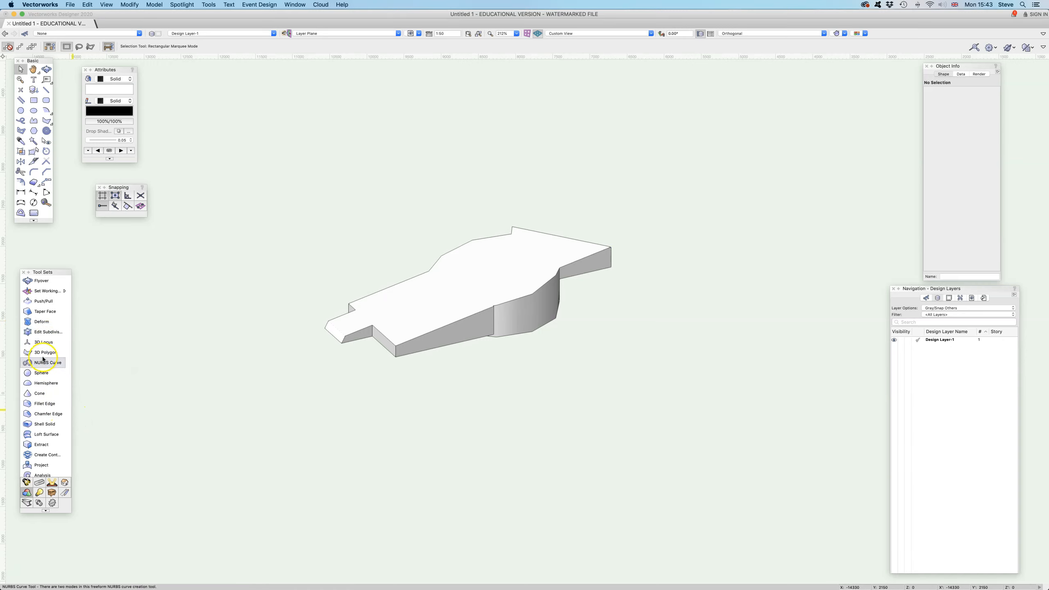
- Draw a rectangle about 1290 by 870 mm beside the solid and Push/Pull it up into a box about 573 mm high
click(34, 100)
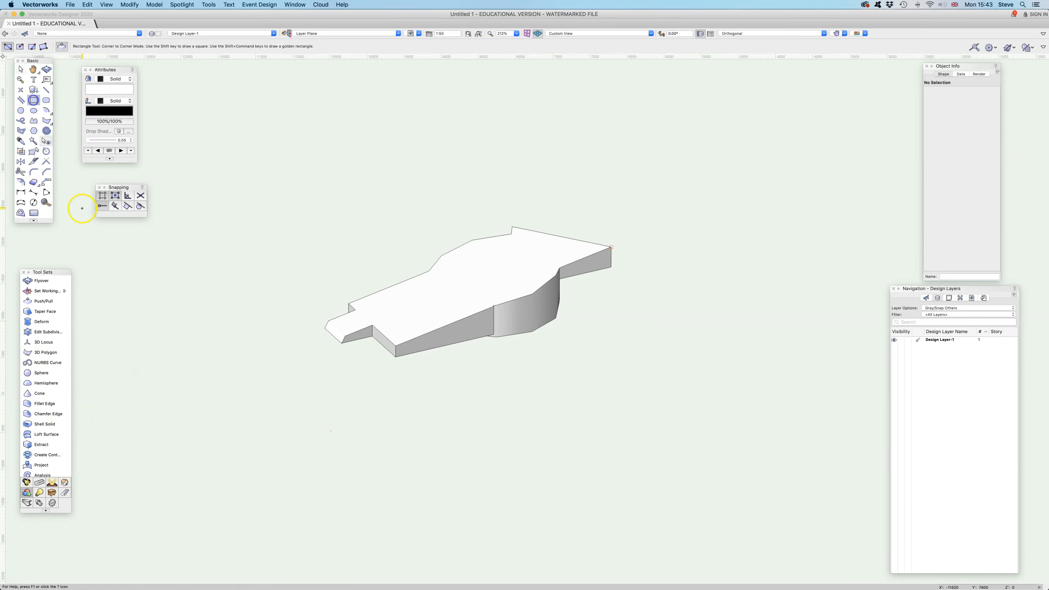
click(196, 310)
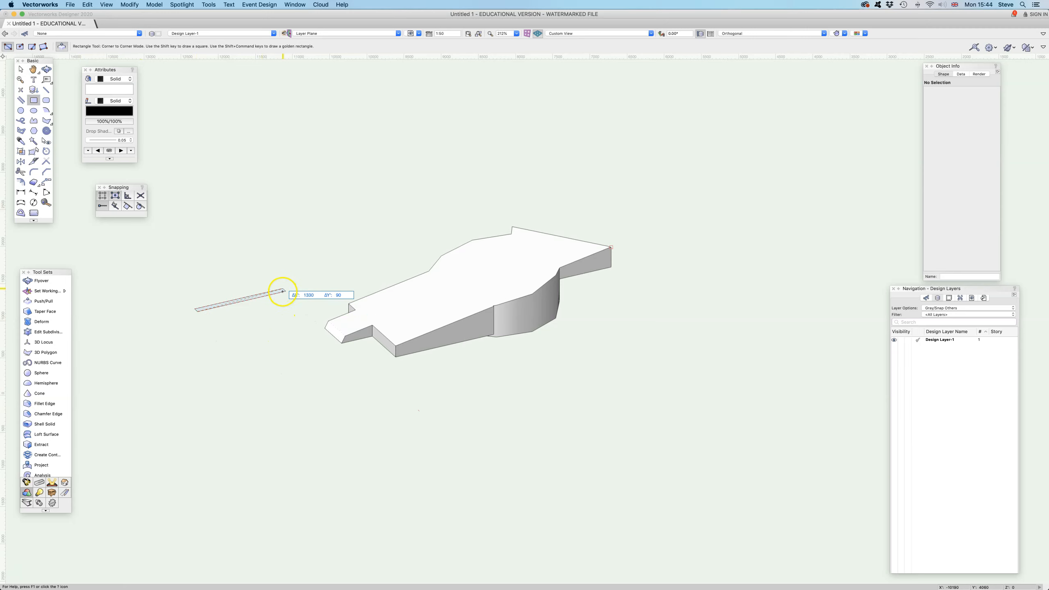
click(254, 266)
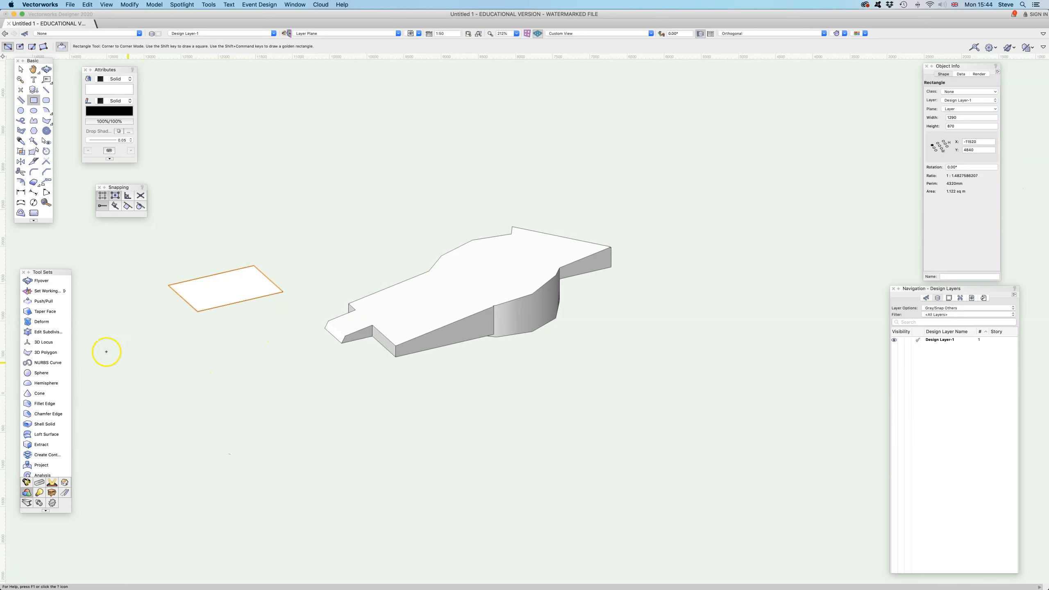
click(42, 300)
click(221, 292)
click(218, 244)
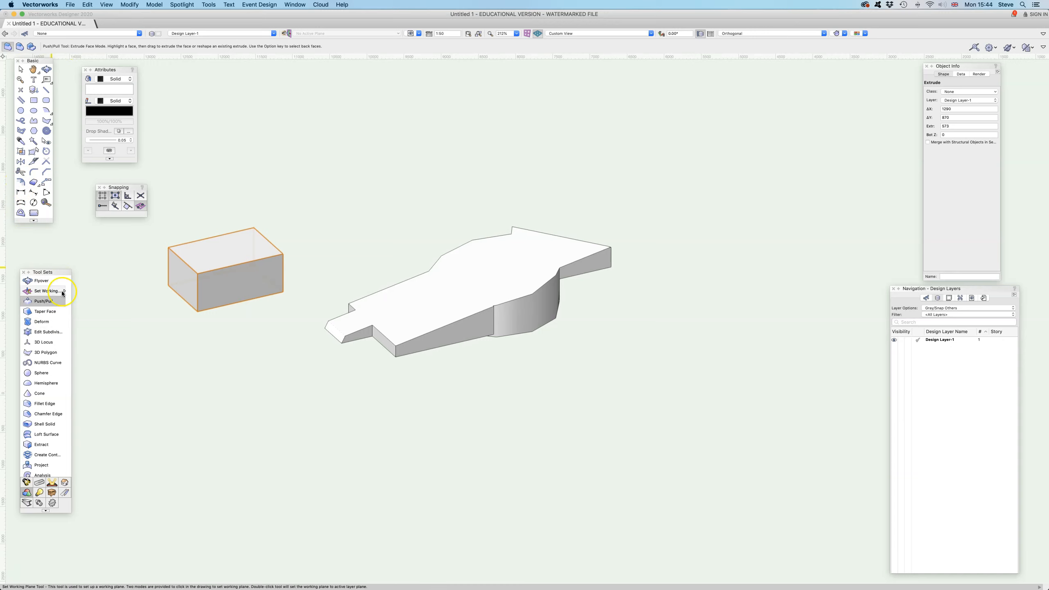
- Draw a closed six-vertex 3D polygon on the layer plane around the existing solid
click(45, 351)
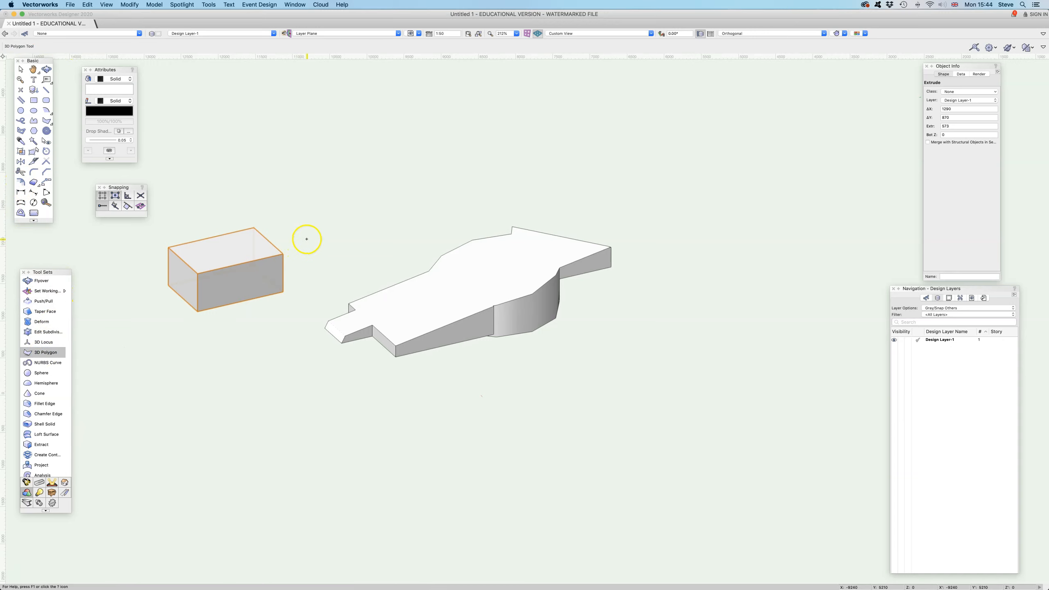
click(297, 267)
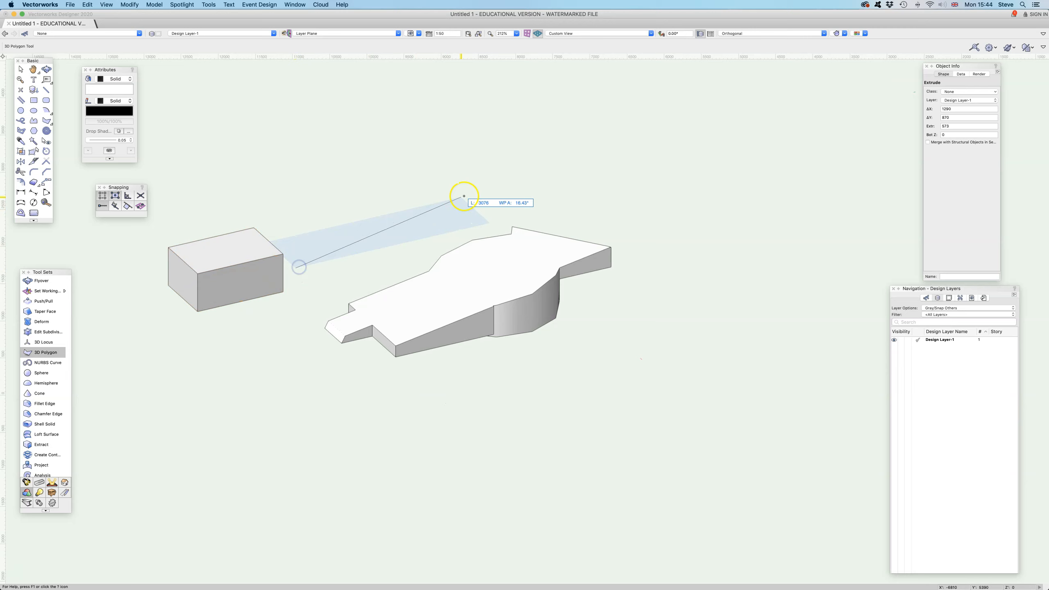
click(478, 195)
click(687, 273)
click(553, 370)
click(361, 393)
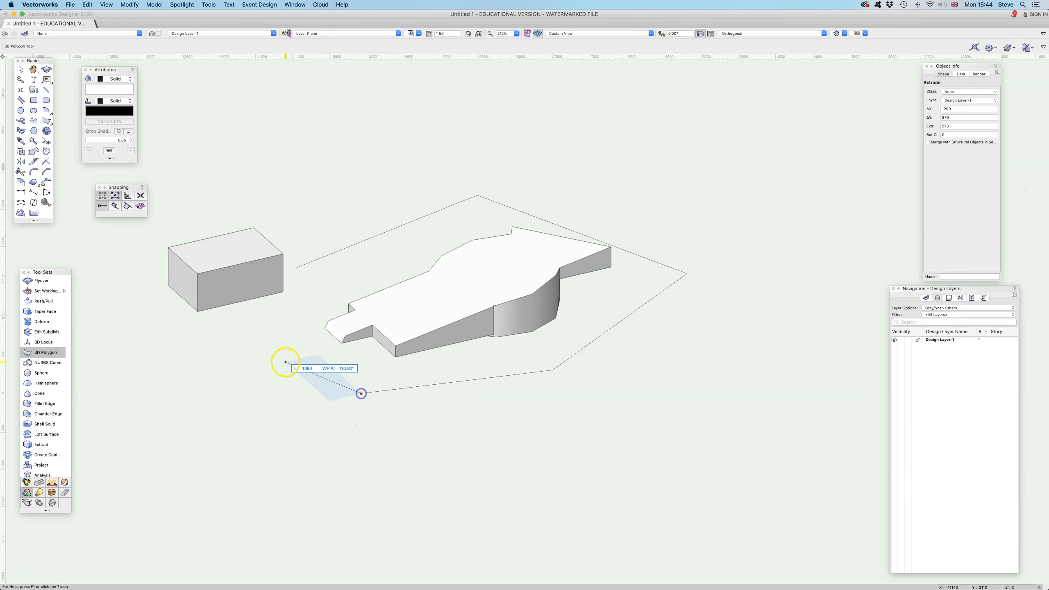
click(285, 361)
click(296, 268)
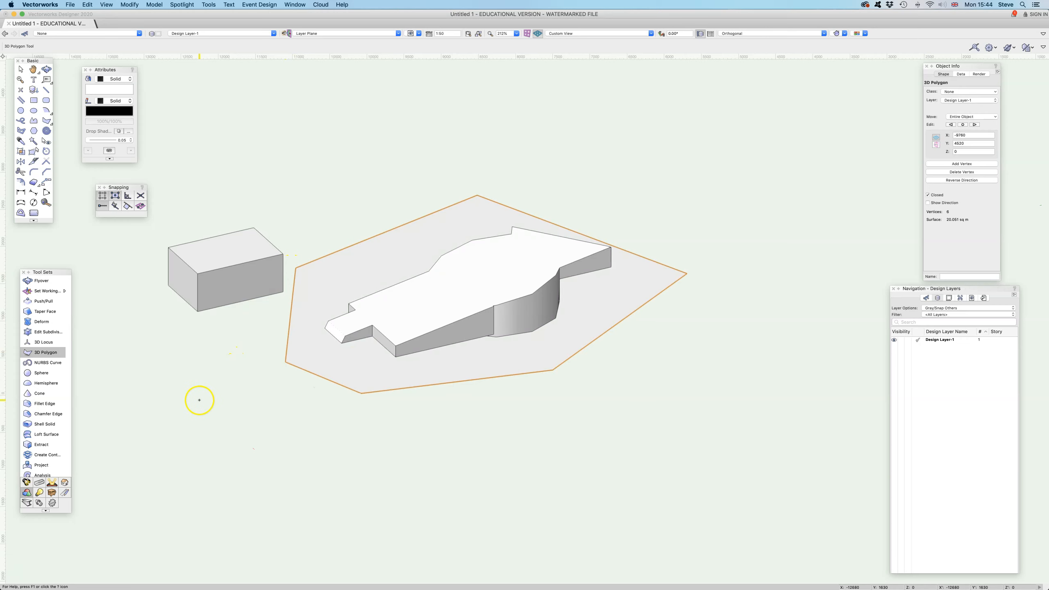
- Delete the extruded box beside the solid
click(20, 69)
click(223, 258)
key(Delete)
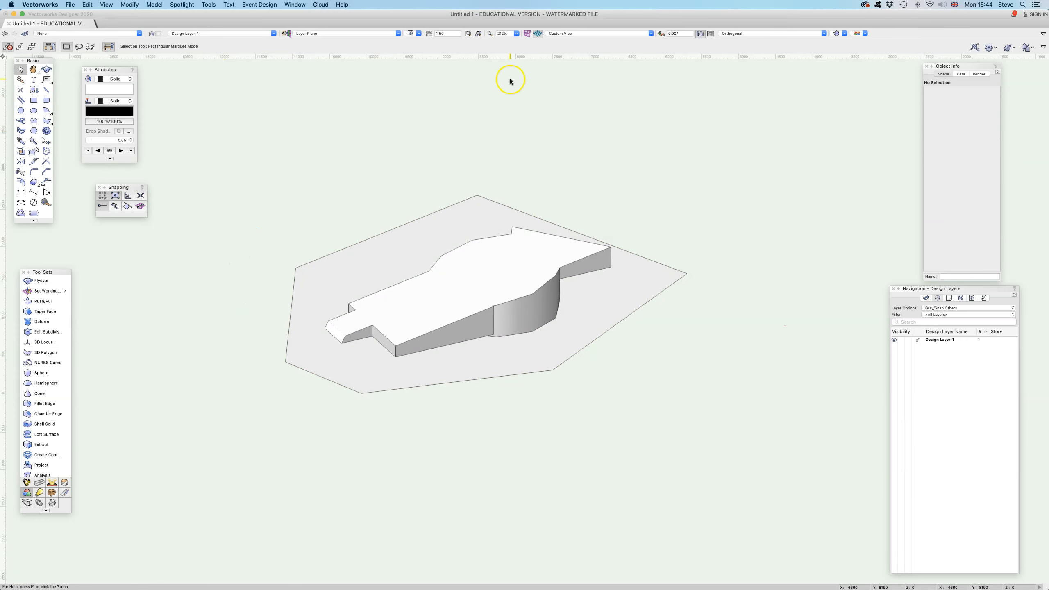
- Examine the solid and surrounding polygon in Top/Plan view, and return to the previous 3D view
scroll(511, 81, down, 3)
click(611, 33)
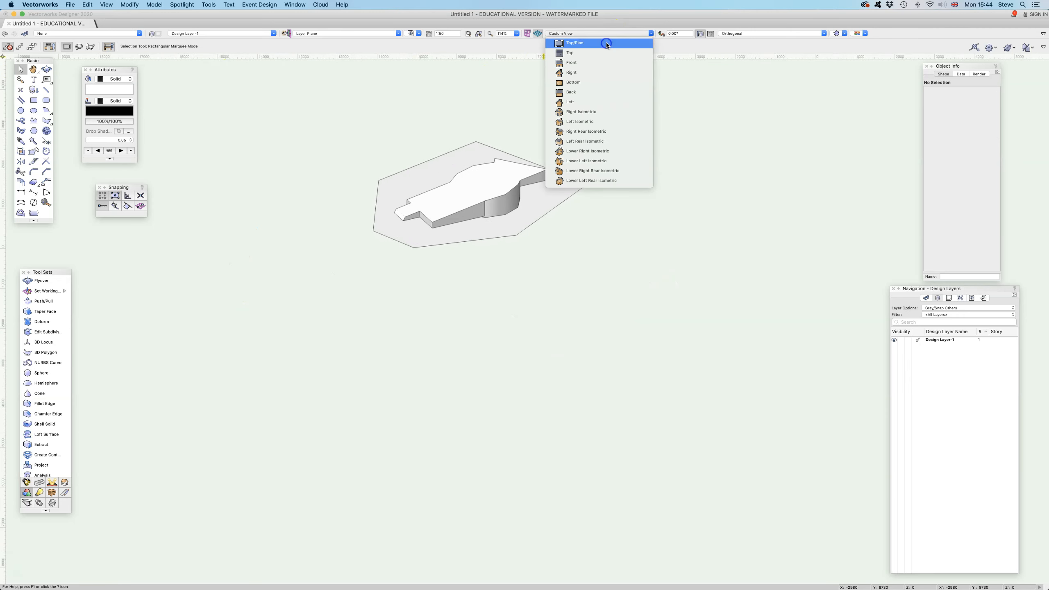
click(606, 44)
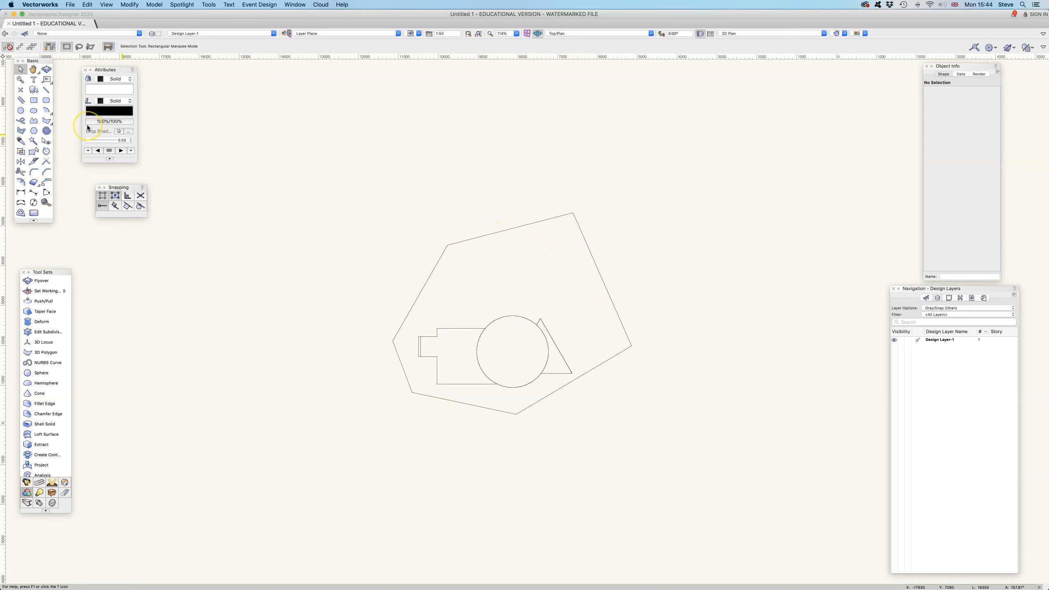
key(super+z)
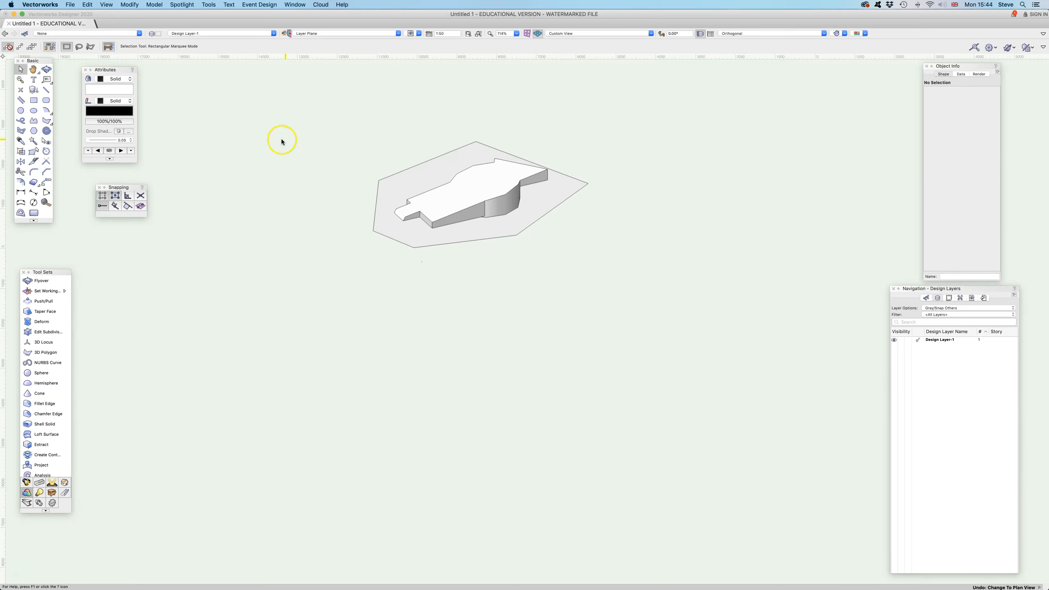
- Delete the 3D polygon that surrounds the solid
click(441, 165)
key(Delete)
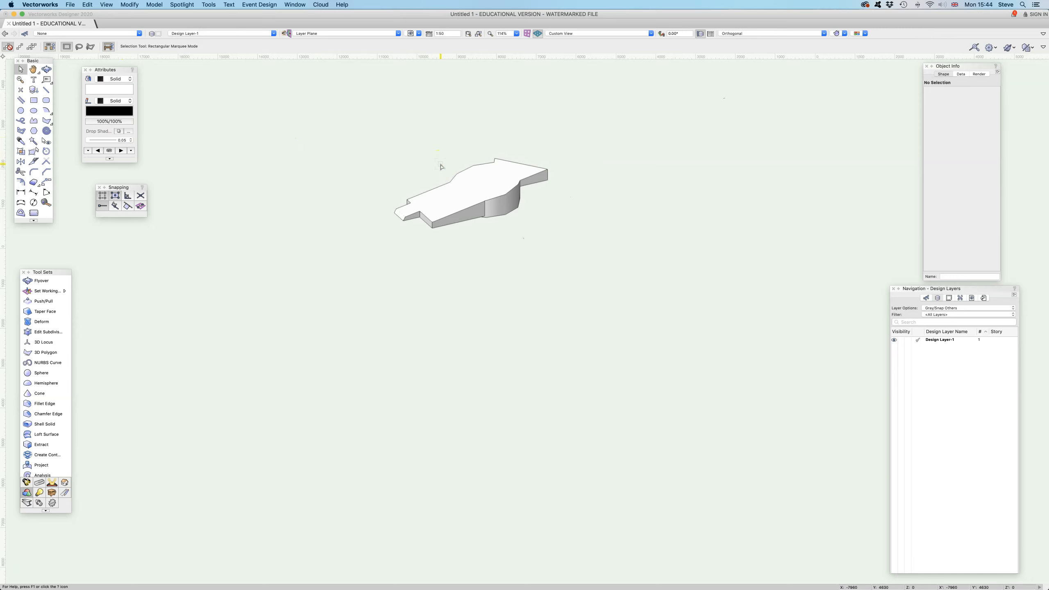
scroll(439, 182, up, 5)
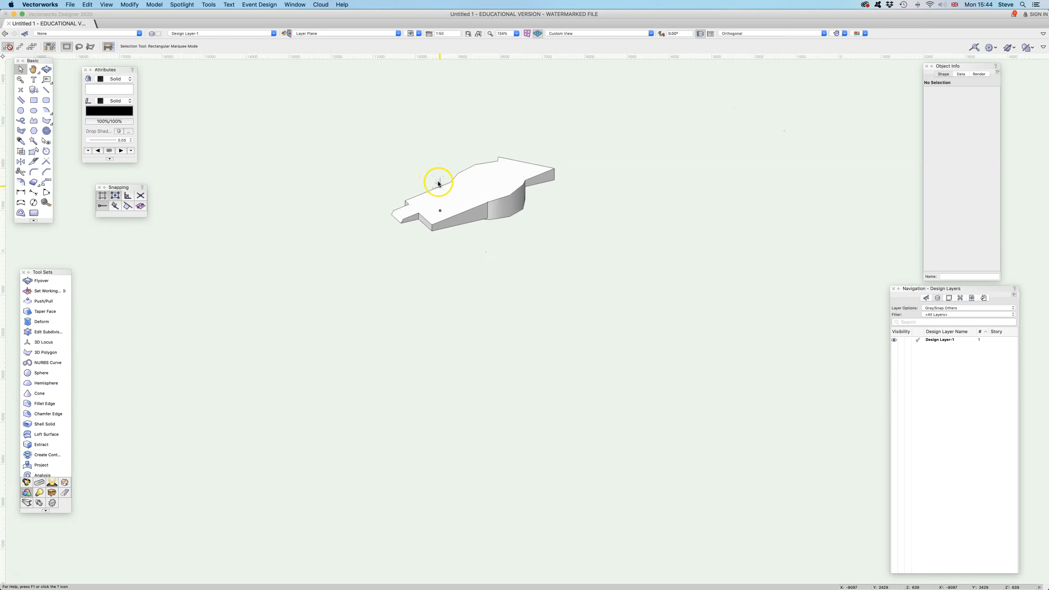
shift+middle_drag(438, 184, 511, 213)
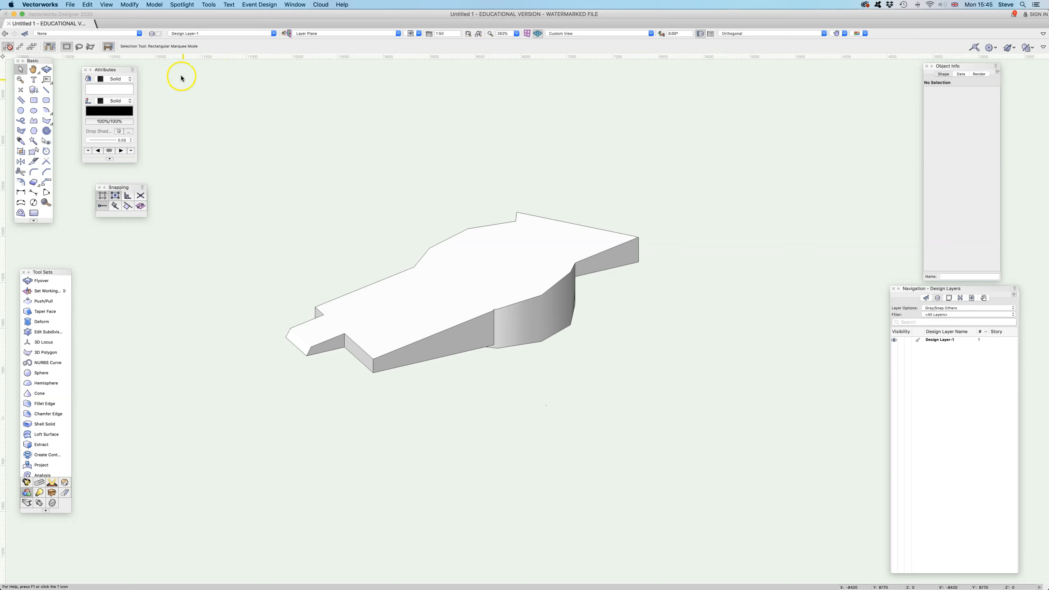
click(152, 36)
click(380, 263)
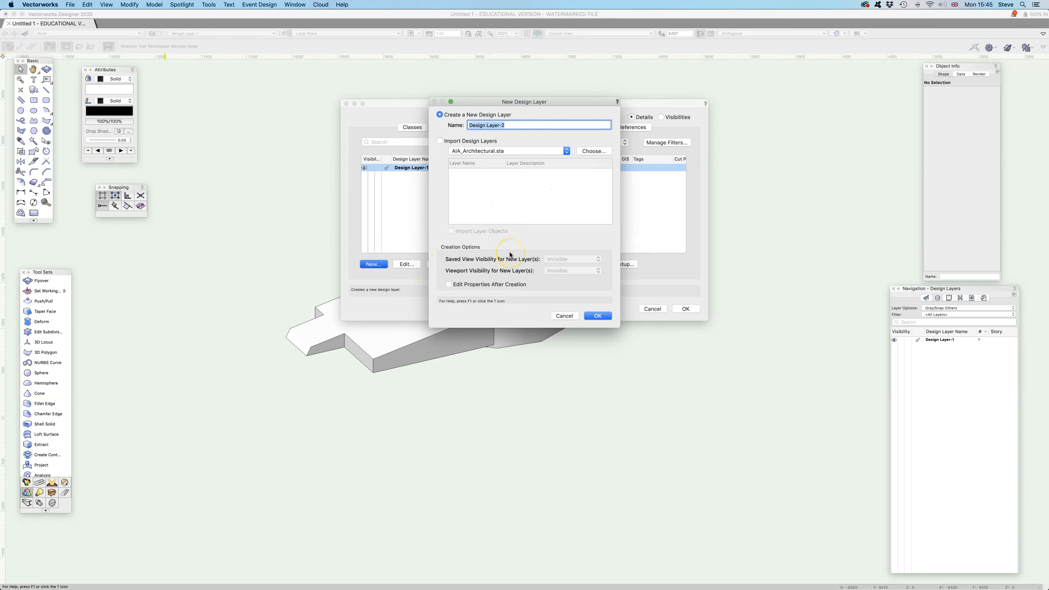
text(@500)
click(450, 285)
click(599, 315)
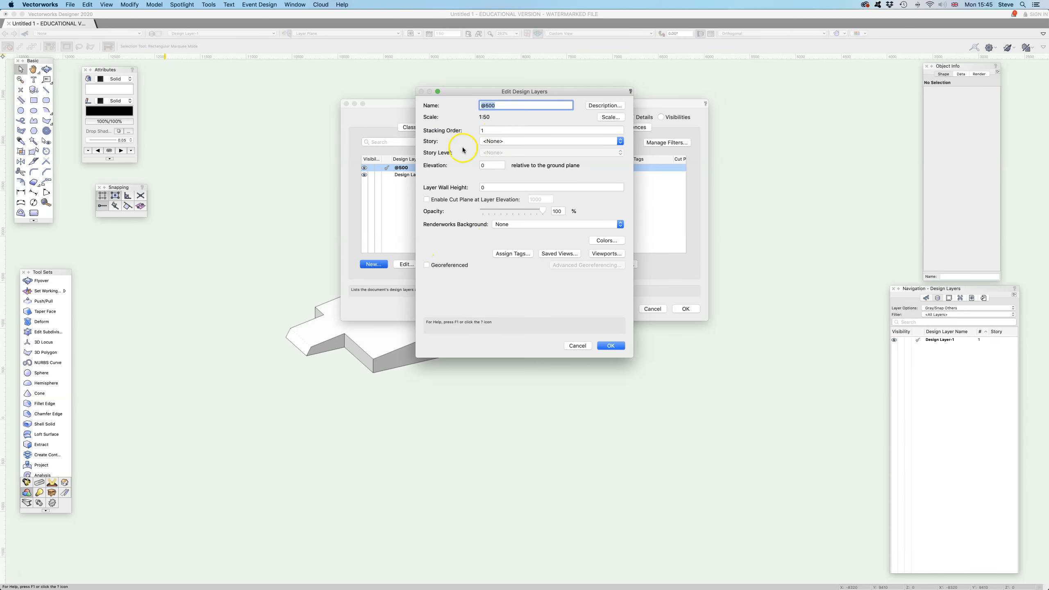
click(478, 166)
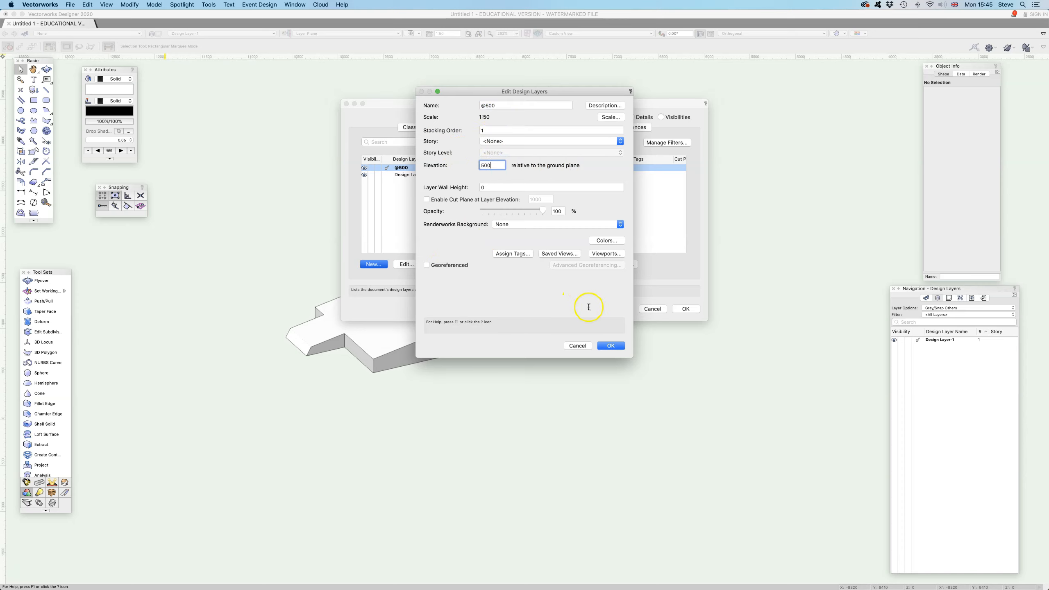
click(610, 350)
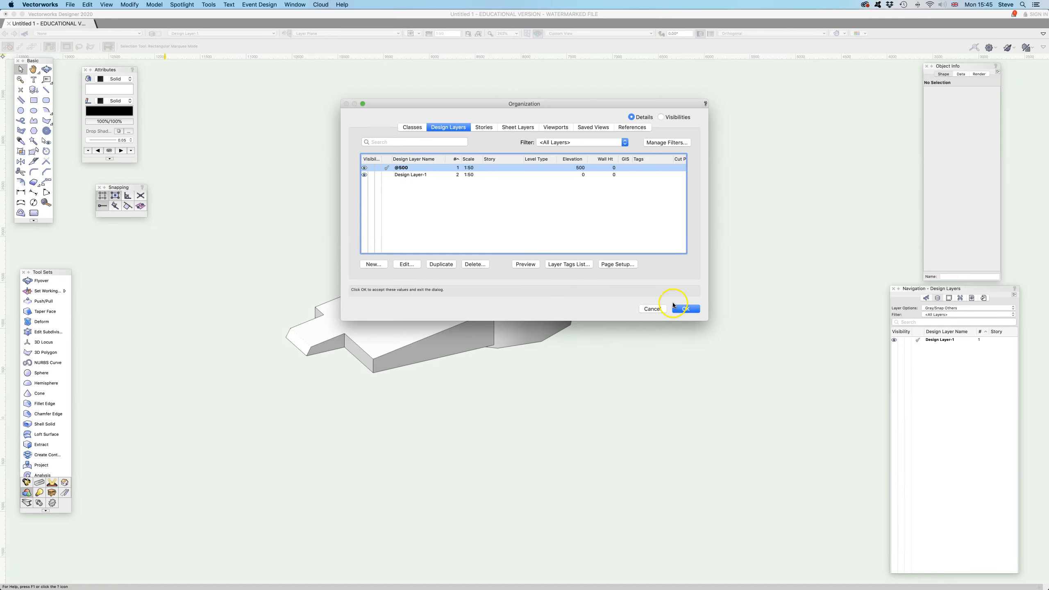
click(685, 309)
click(927, 340)
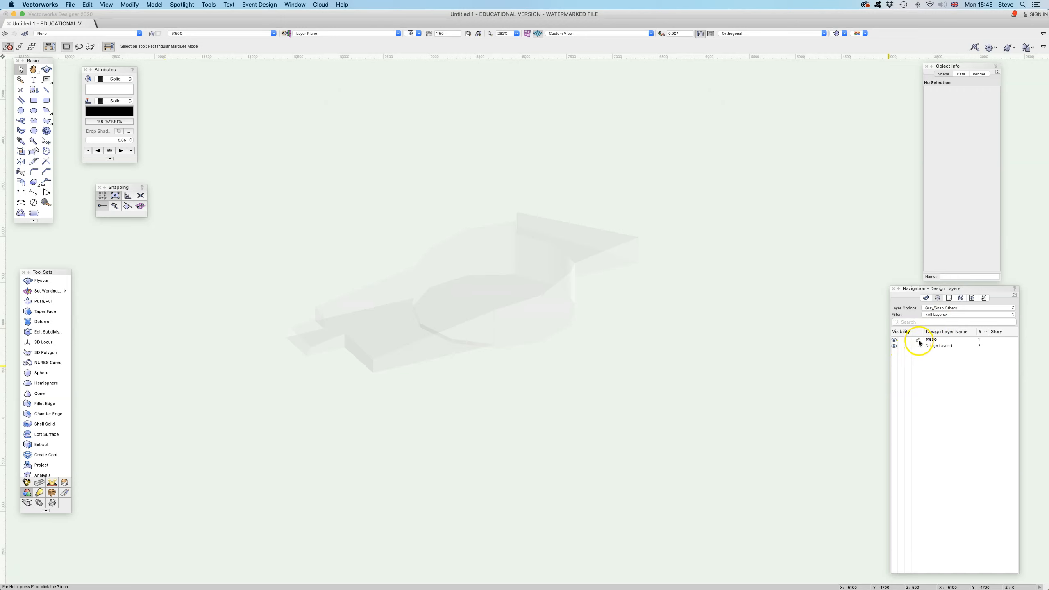
click(917, 346)
click(916, 341)
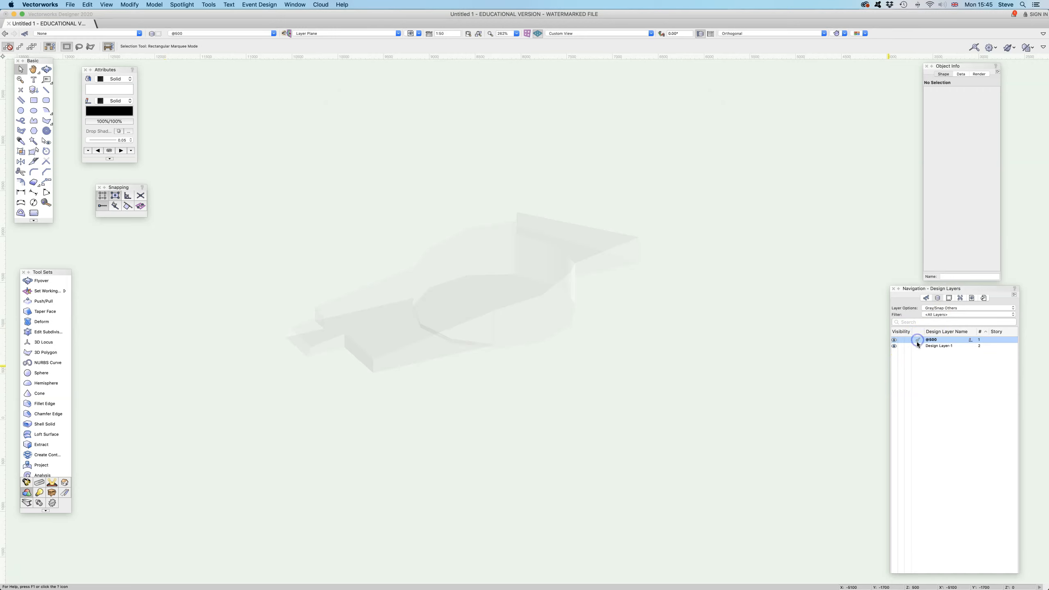
click(960, 309)
click(960, 318)
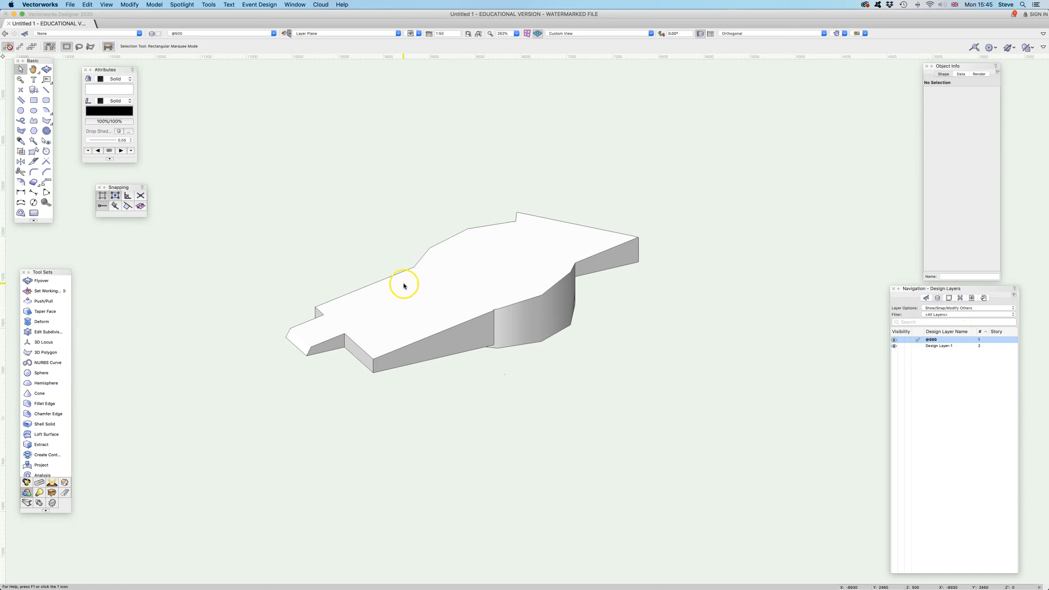
click(34, 100)
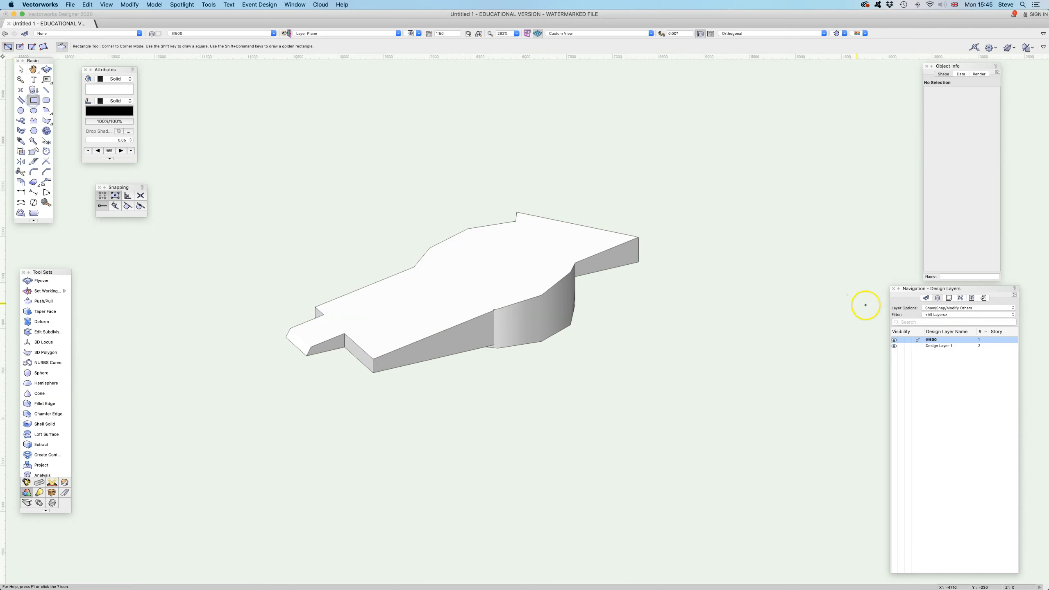
click(324, 266)
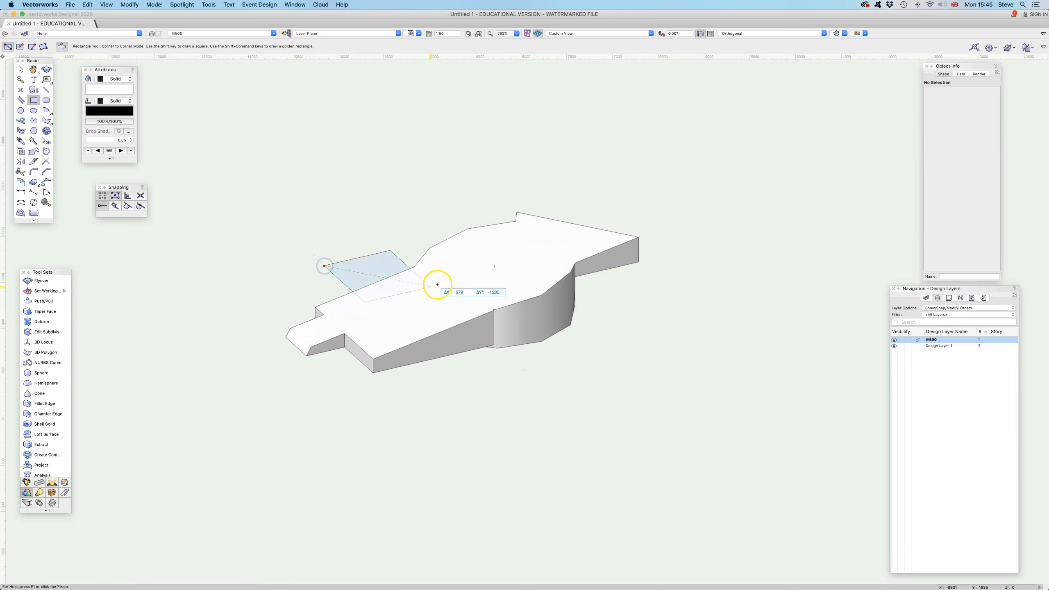
click(458, 283)
click(46, 69)
drag(354, 248, 321, 263)
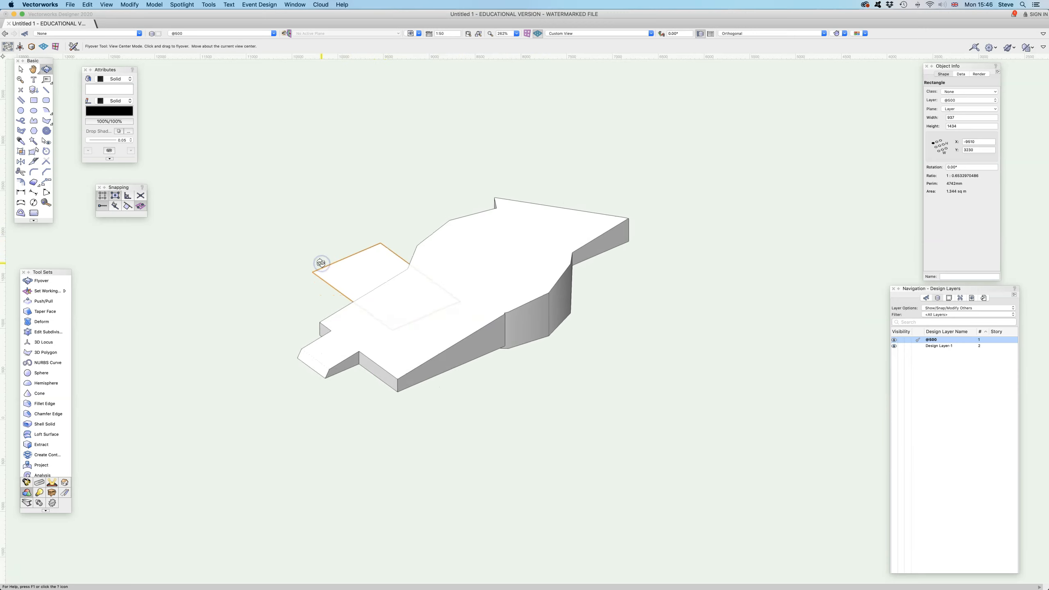
key(x)
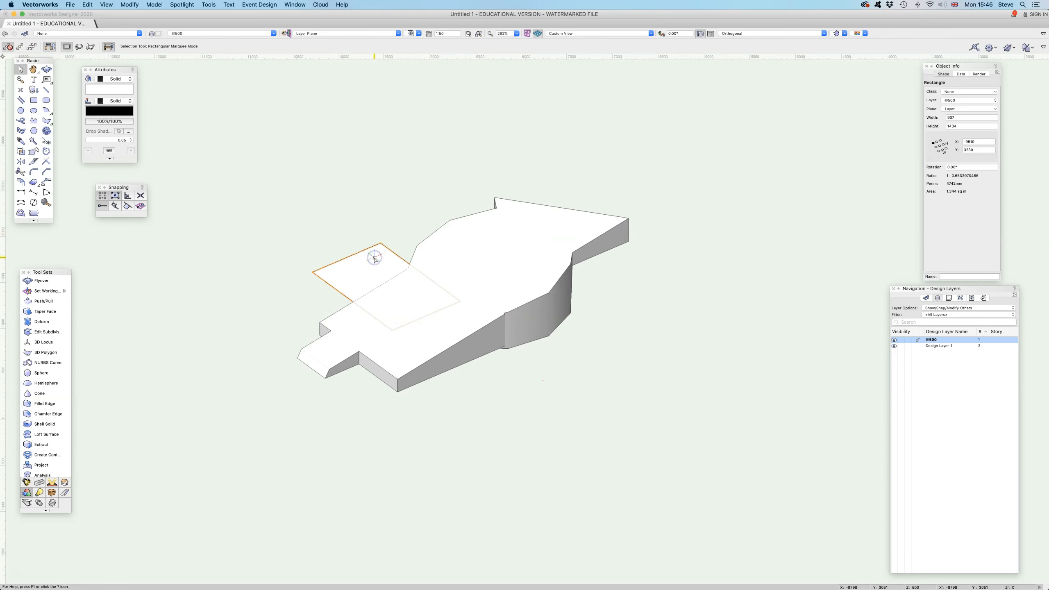
key(super+e)
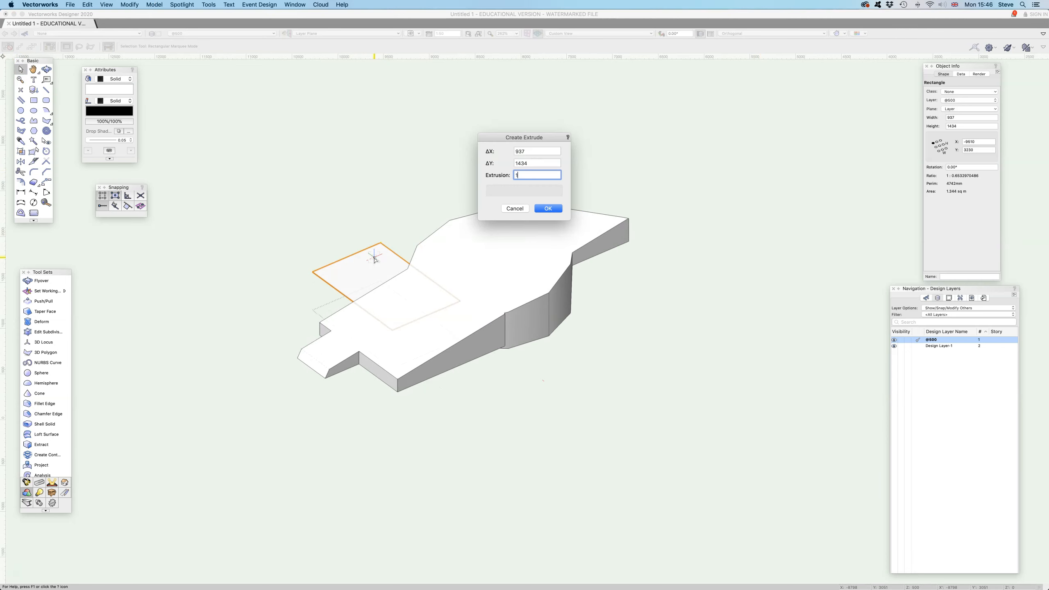
key(Return)
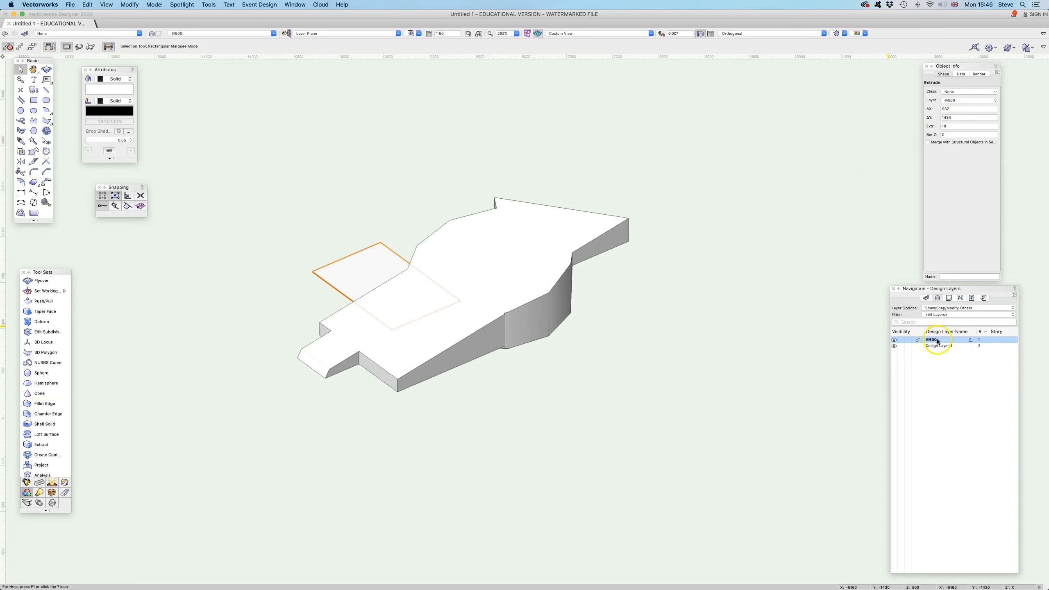
scroll(937, 342, right, 2)
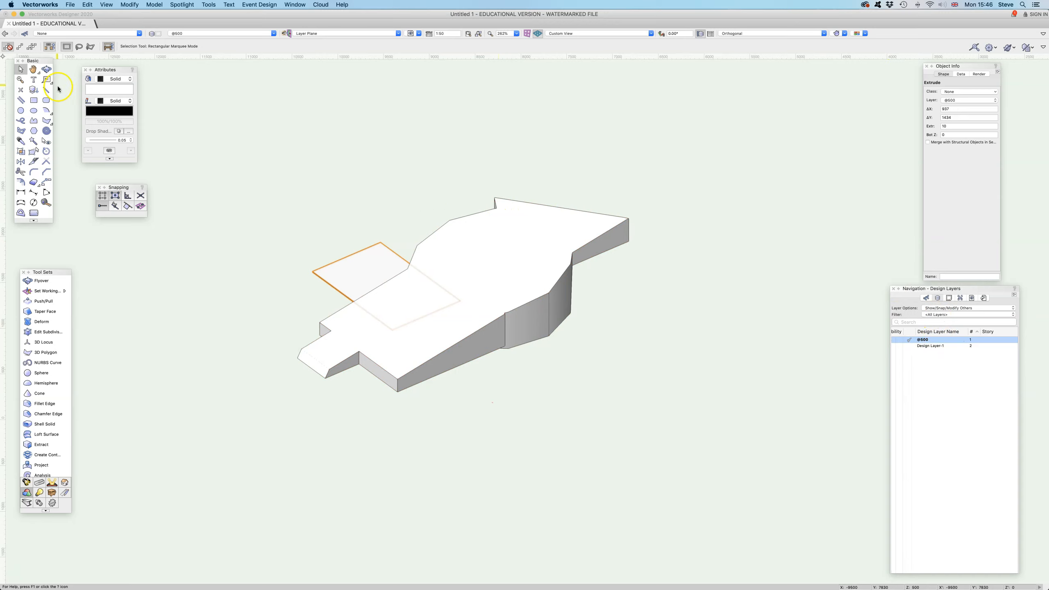
click(47, 69)
mouse_move(257, 260)
mouse_down()
mouse_move(272, 277)
mouse_move(408, 242)
mouse_move(431, 218)
mouse_move(247, 262)
mouse_up()
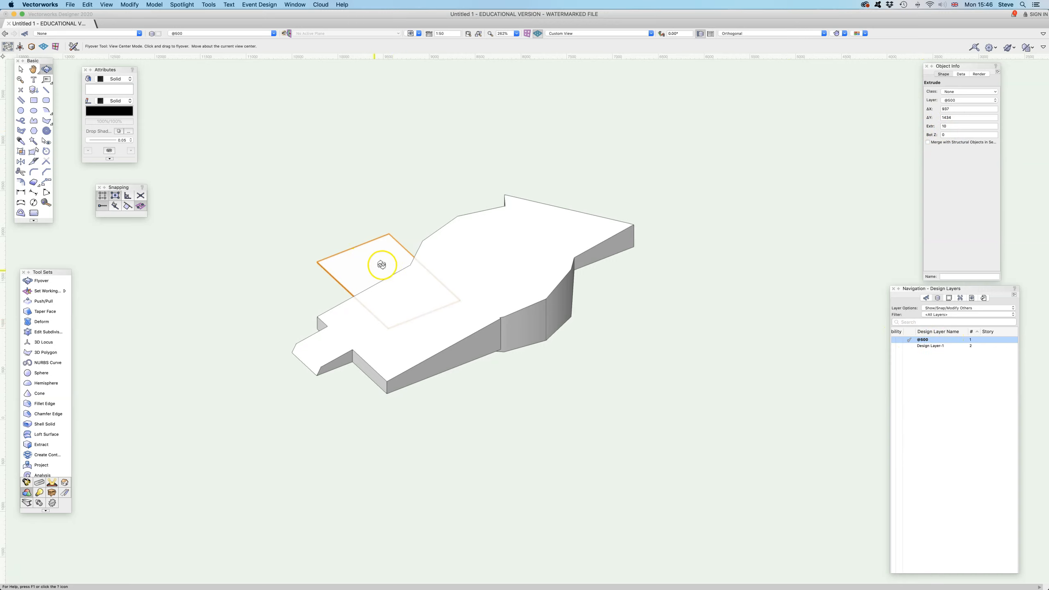
click(960, 100)
click(963, 153)
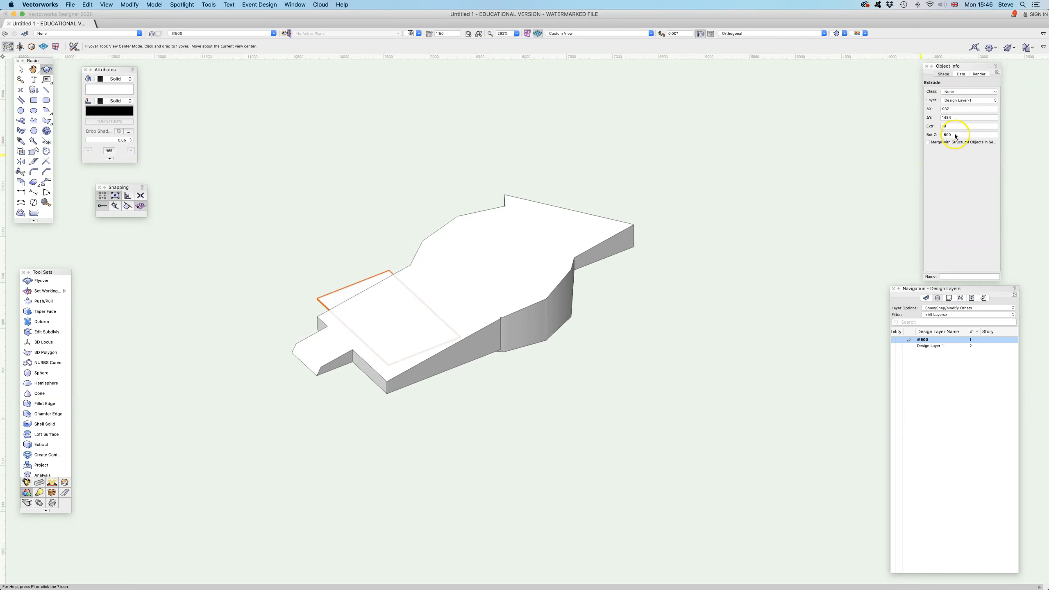
- Make Design Layer-1 the active layer and remove the thin extrude
click(921, 347)
click(910, 347)
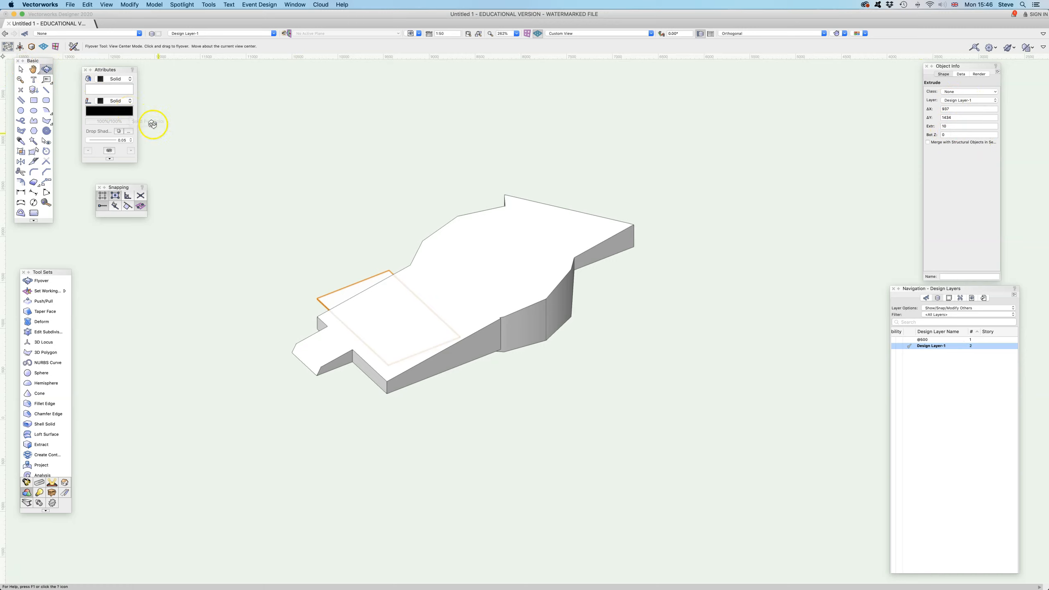
click(261, 239)
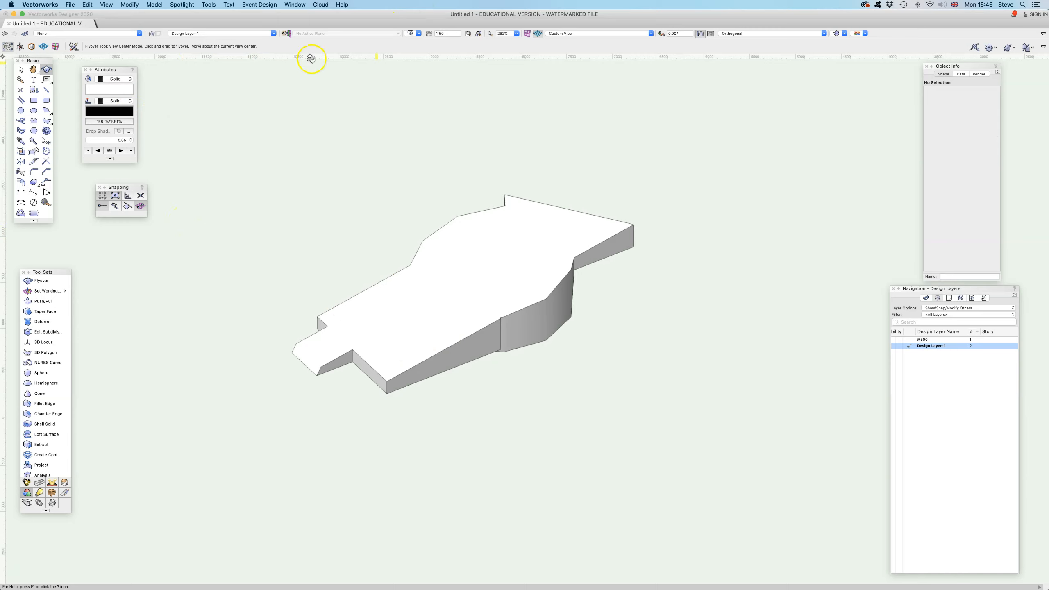
- Set the active plane to Screen Plane
click(21, 69)
click(347, 35)
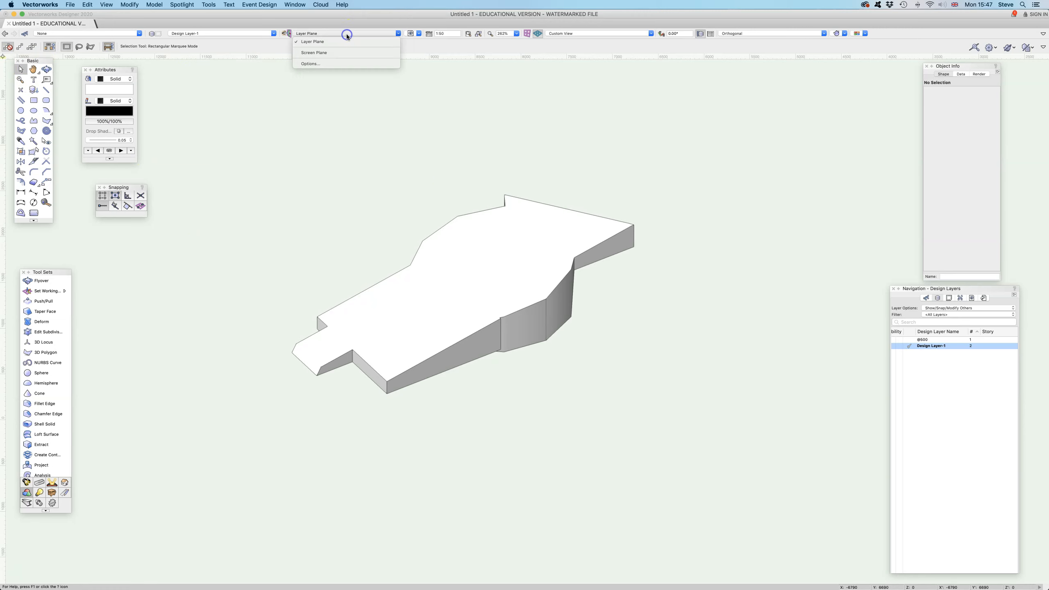
click(317, 53)
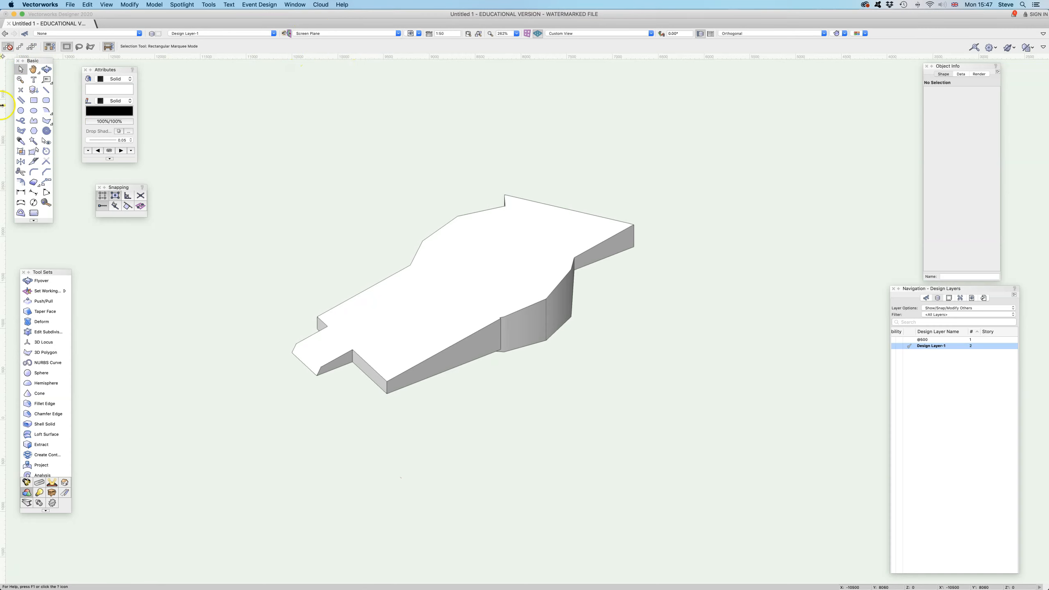
- Draw a screen-plane rectangle about 1850 by 1480 mm over the narrow end of the solid and view it from another angle
click(33, 101)
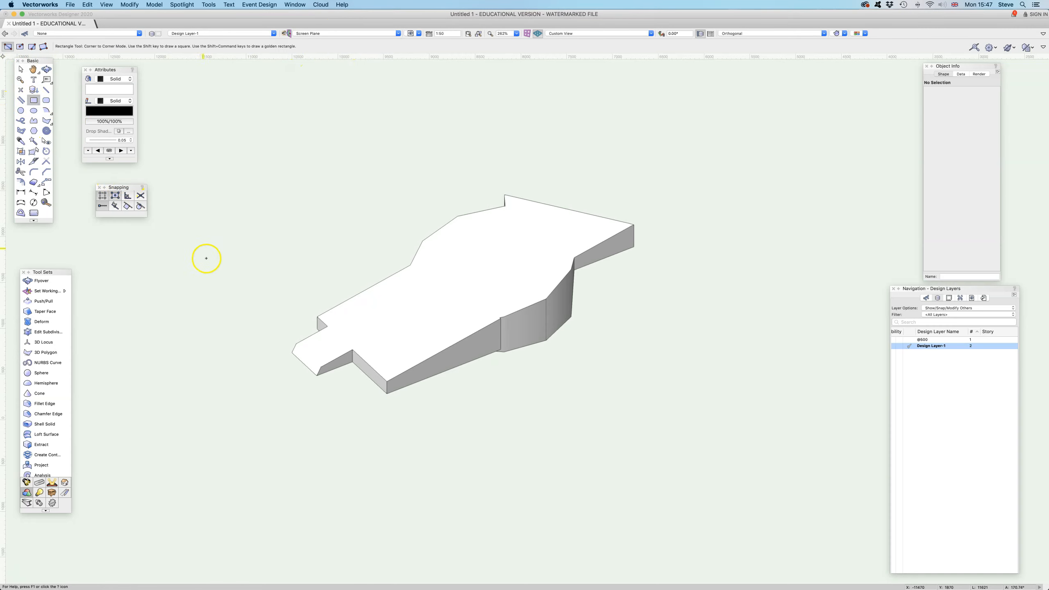
click(265, 267)
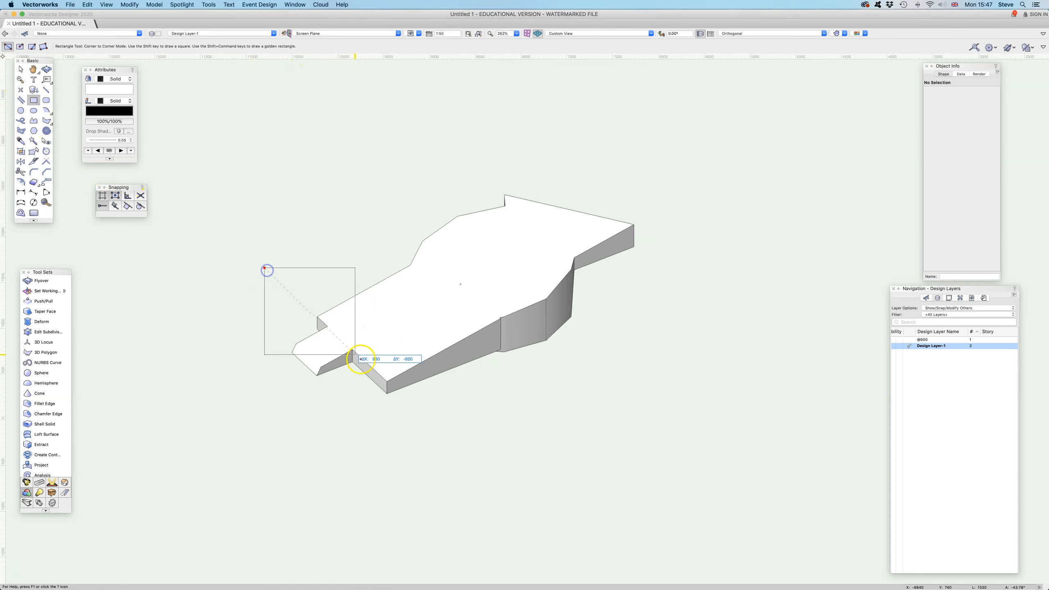
click(433, 403)
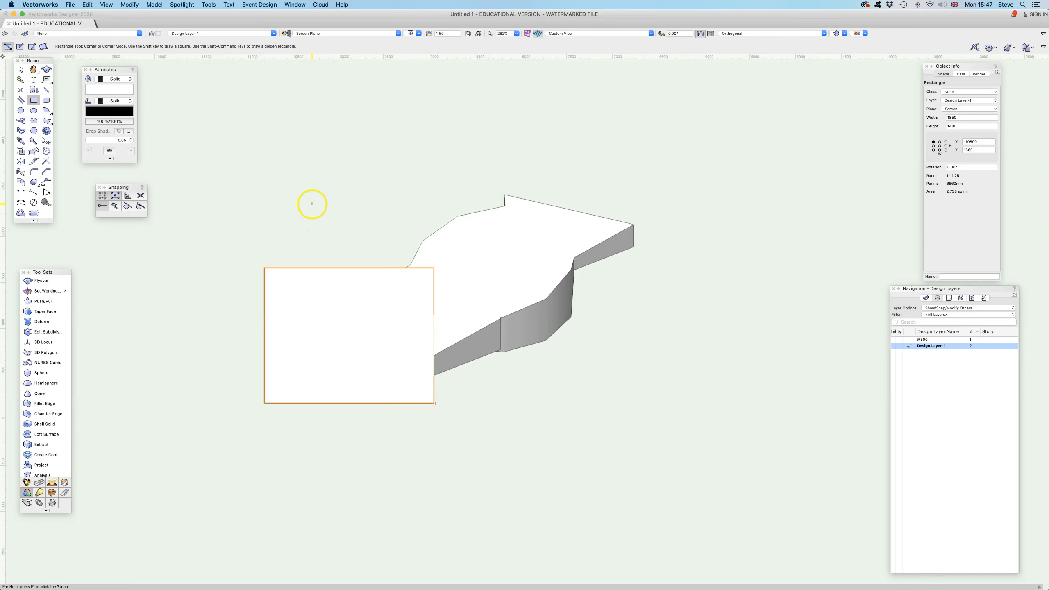
click(47, 69)
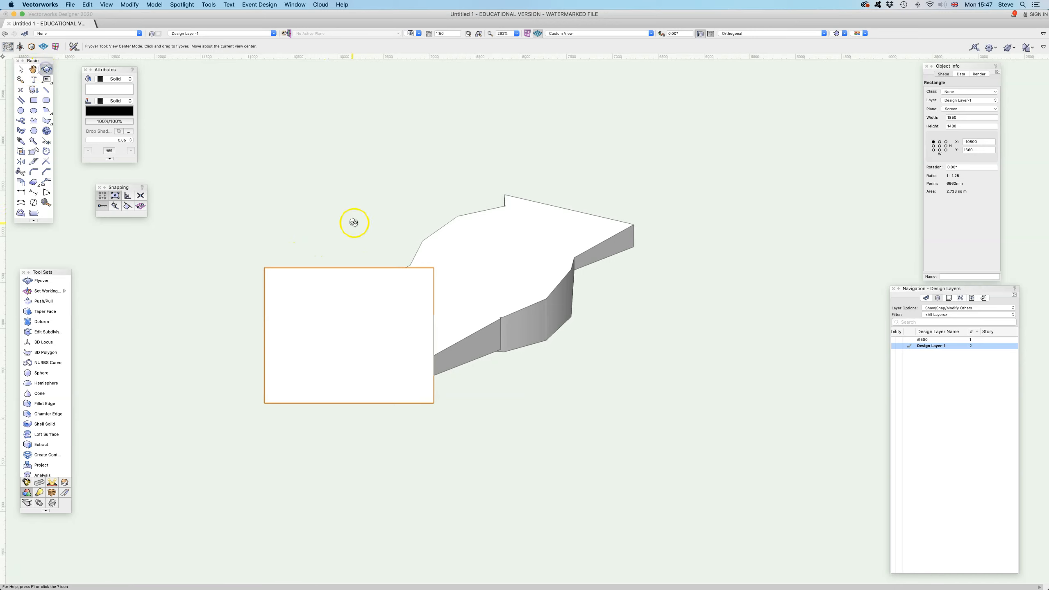
drag(453, 244, 428, 228)
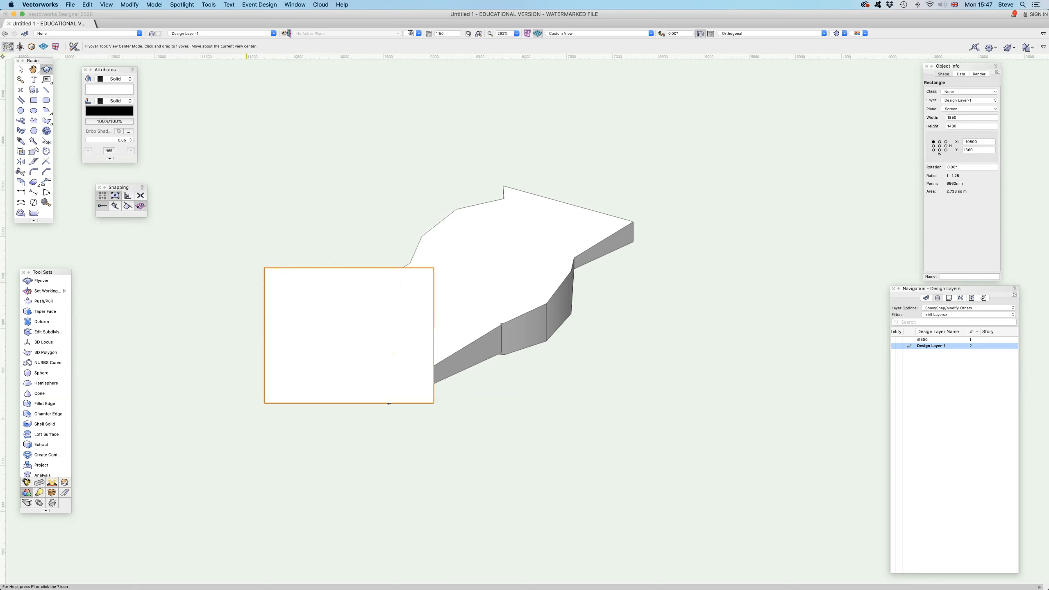
- Create a 1:50 viewport on new sheet layer Sht-1 using the rectangle as its crop, and update the viewport
click(107, 6)
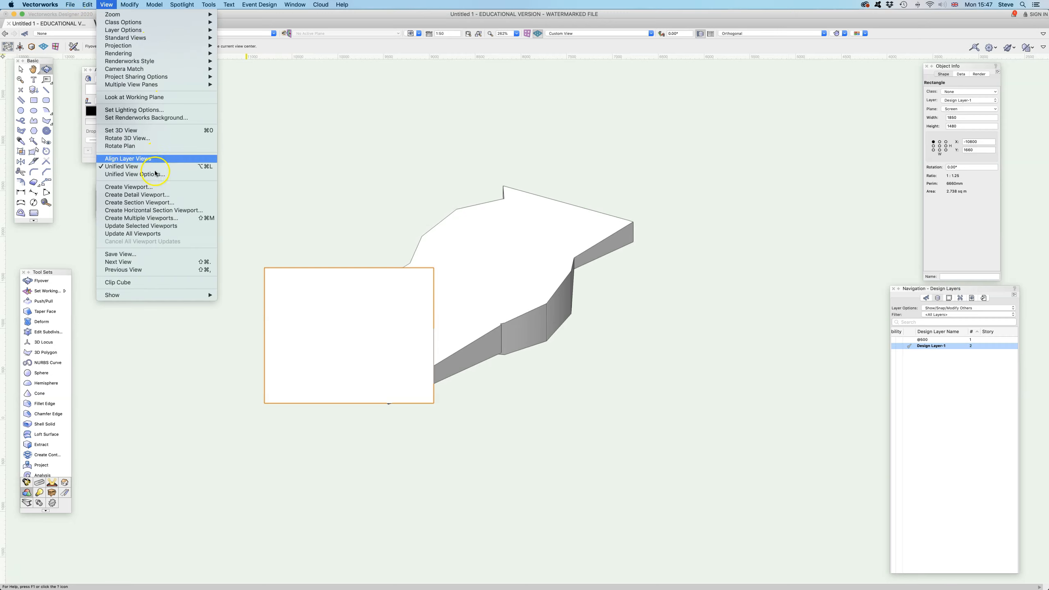
click(157, 188)
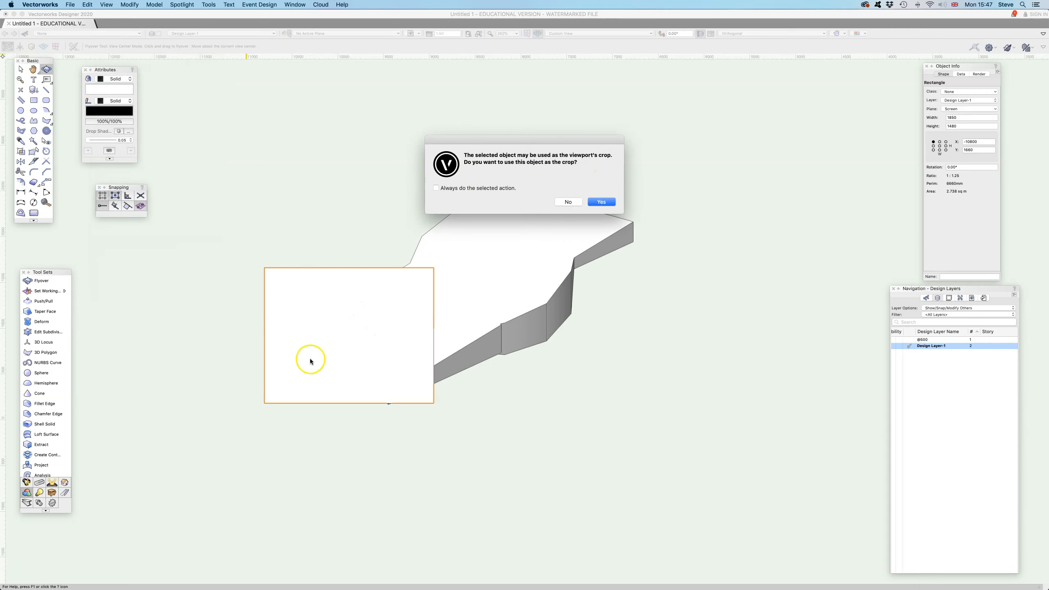
click(597, 202)
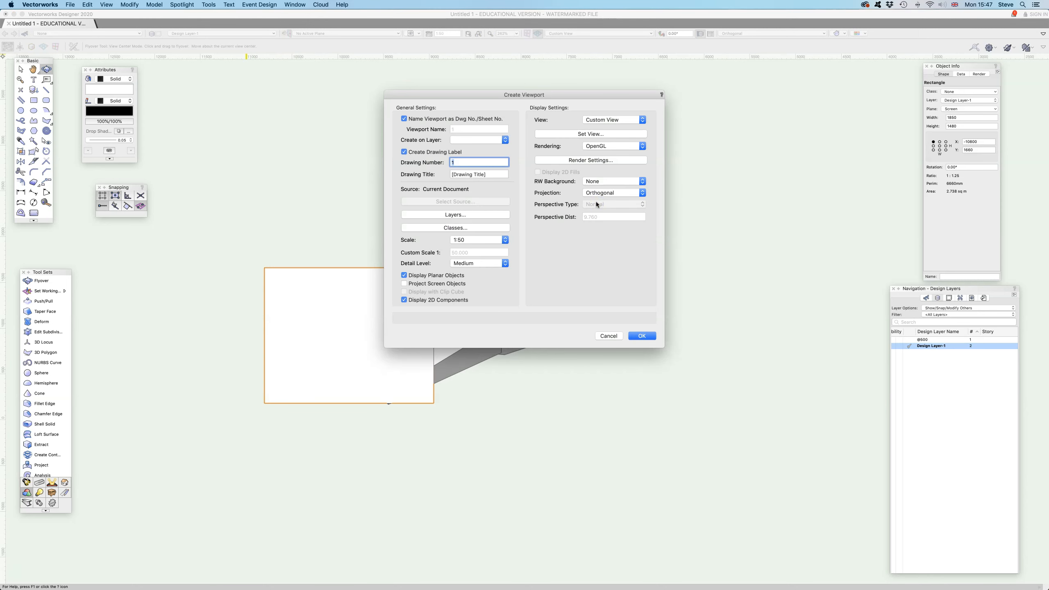
click(641, 335)
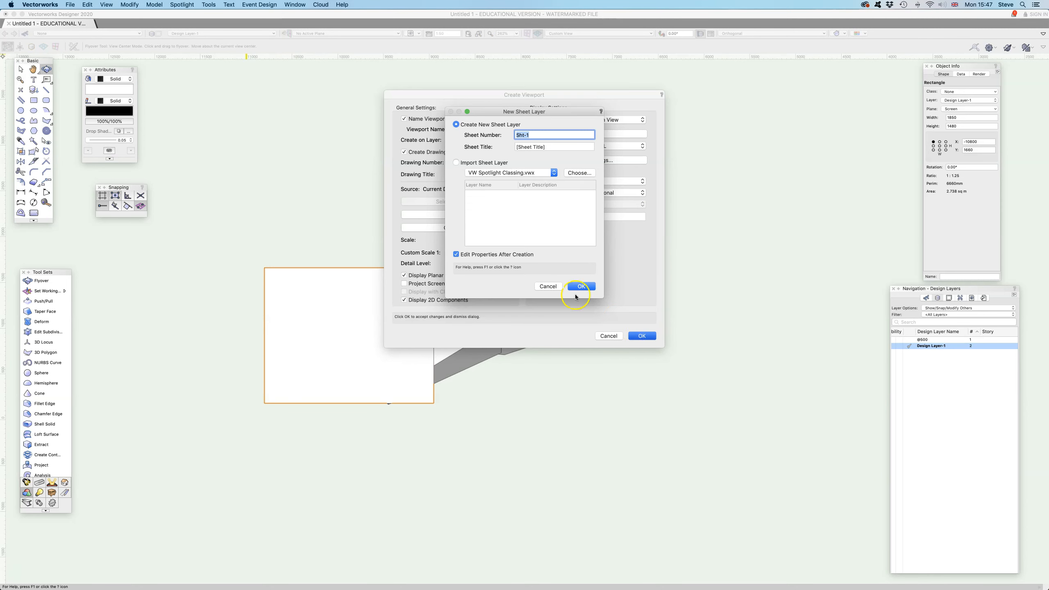
click(585, 286)
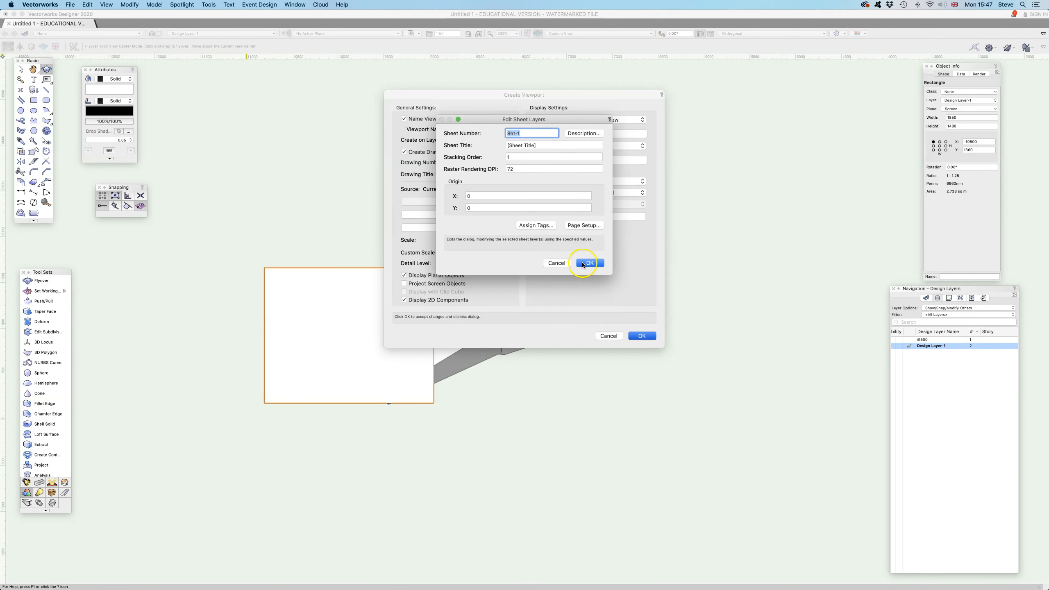
click(583, 262)
click(642, 336)
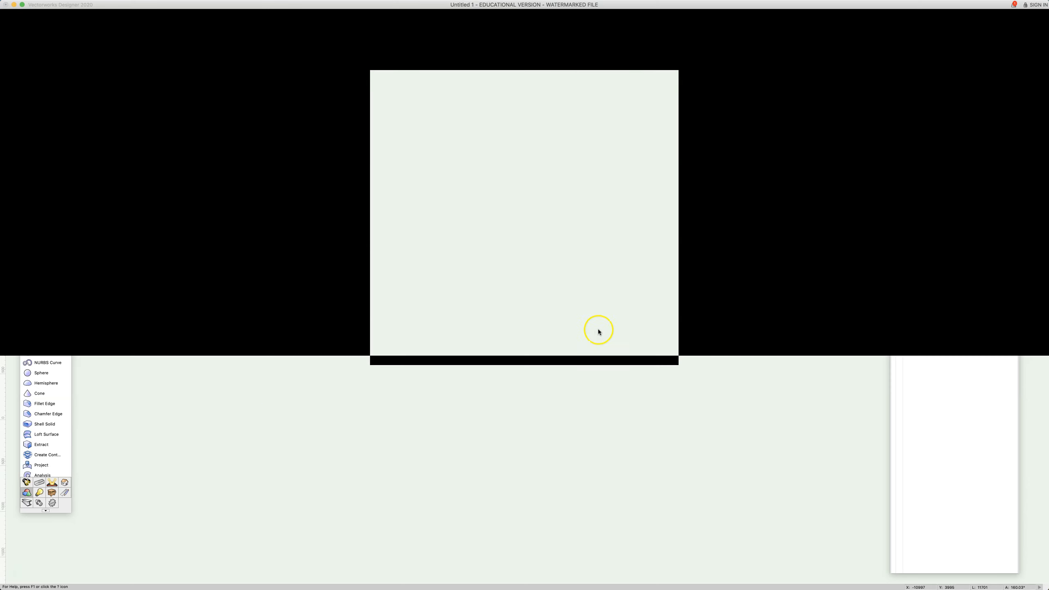
scroll(535, 342, up, 7)
scroll(529, 337, down, 3)
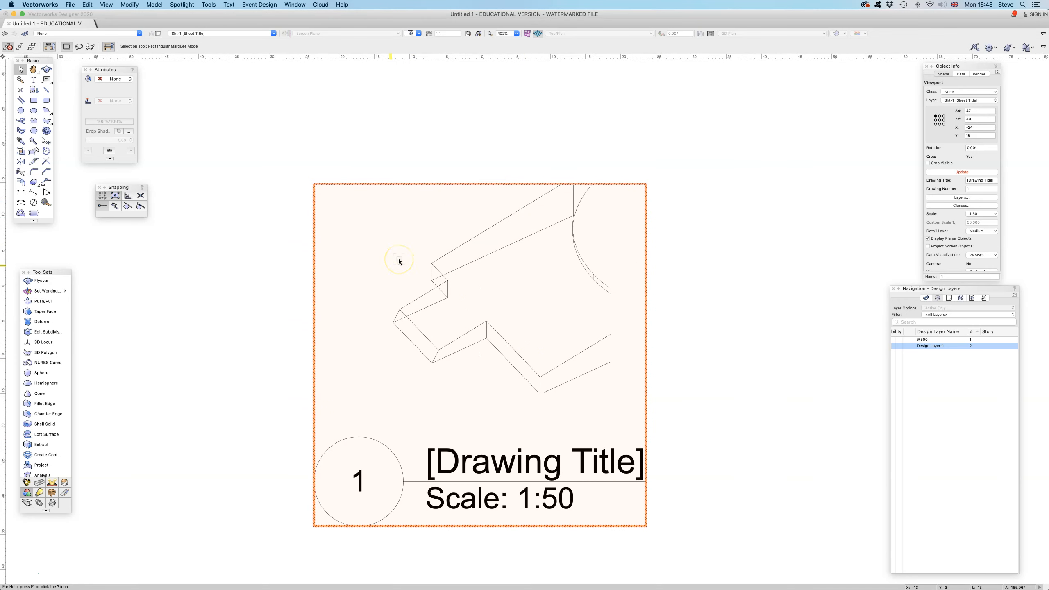
click(961, 171)
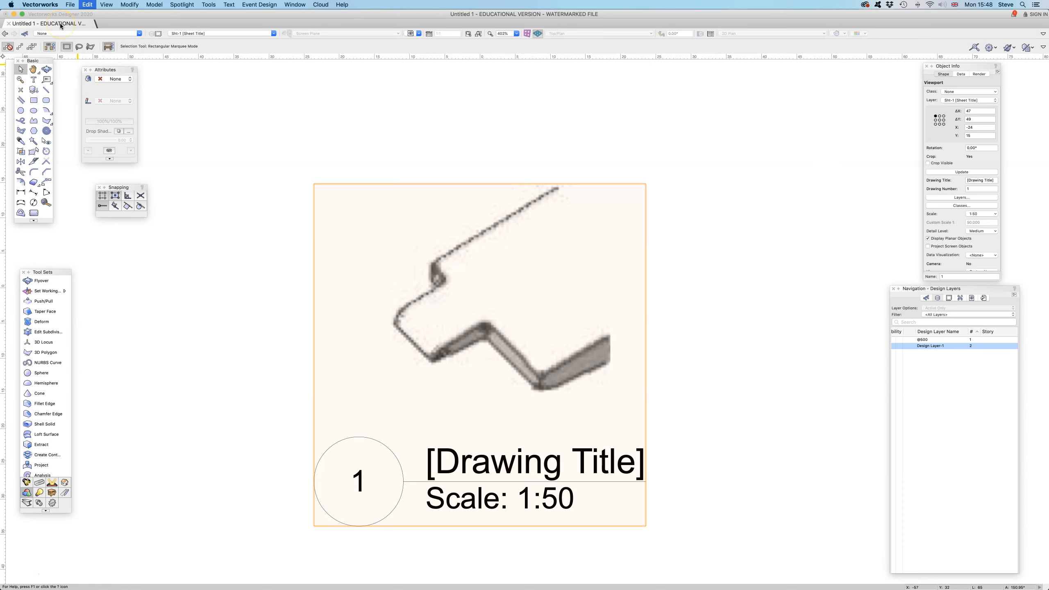
- Undo the viewport creation to return to the model on Design Layer-1
key(super+z)
key(super+z)
click(269, 143)
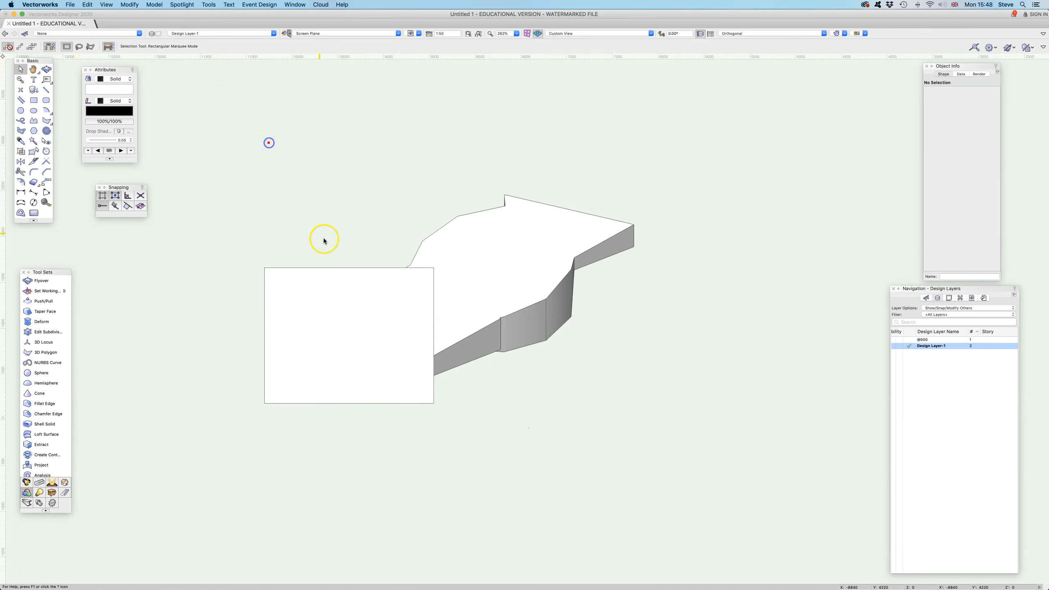
- Delete the screen-plane rectangle in front of the solid
click(326, 268)
drag(321, 269, 321, 269)
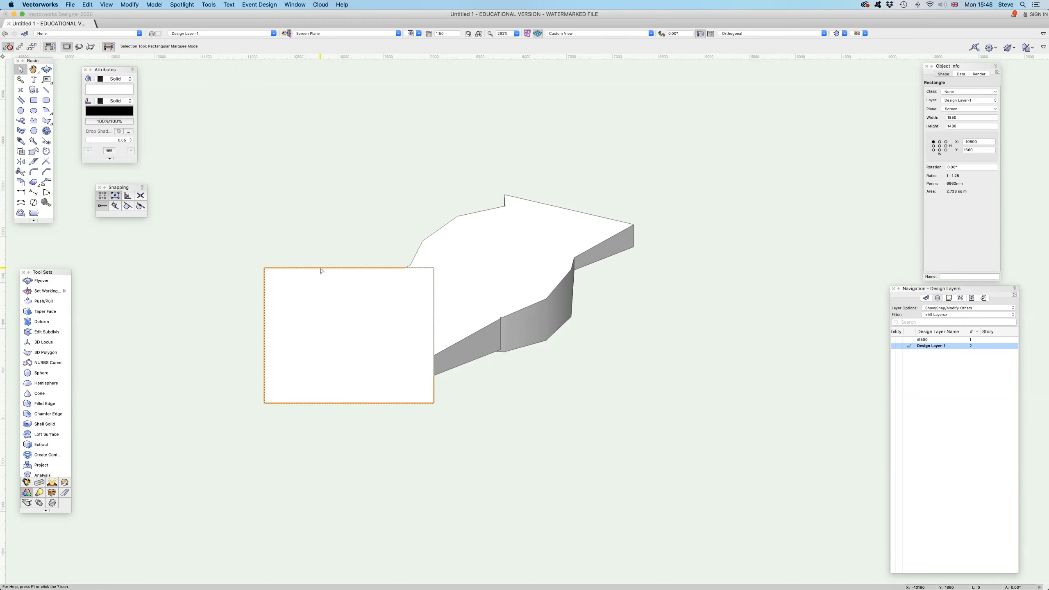
key(Delete)
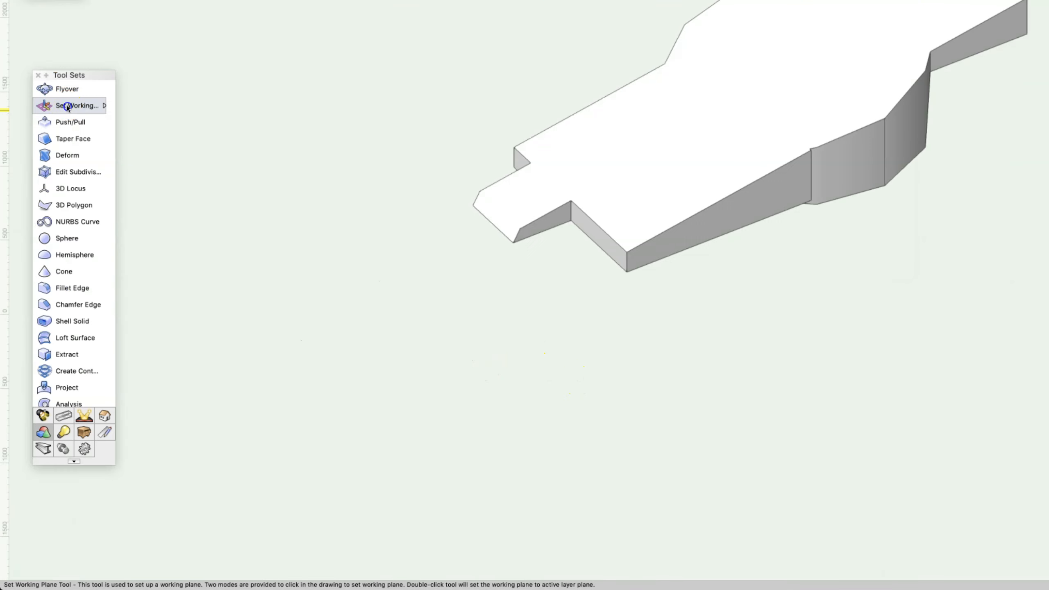
- Set the working plane on the solid's sloped upper face in Planar Face mode and look straight at it
click(42, 291)
click(56, 108)
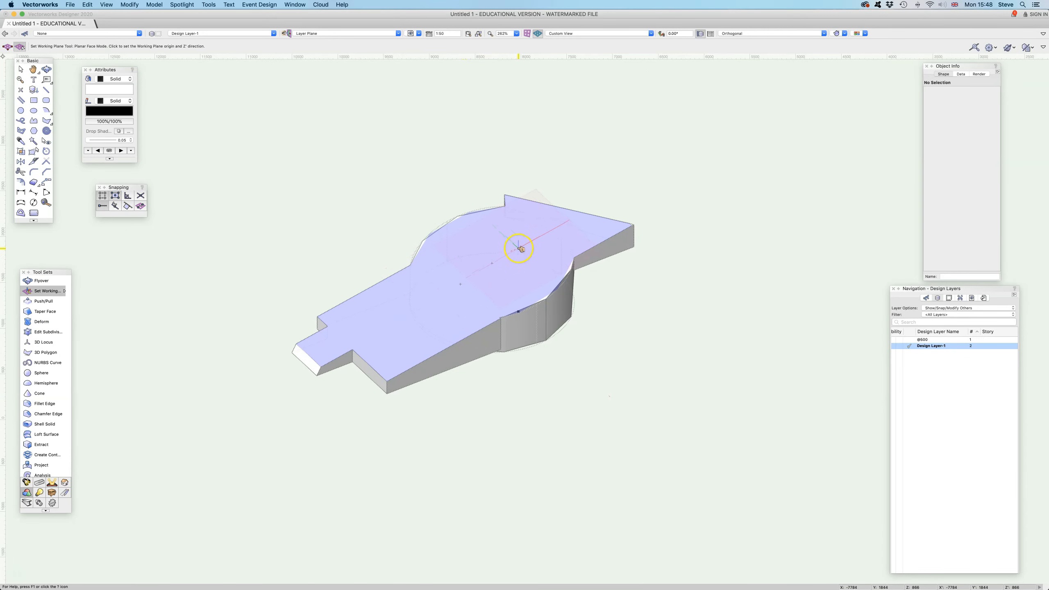
click(500, 252)
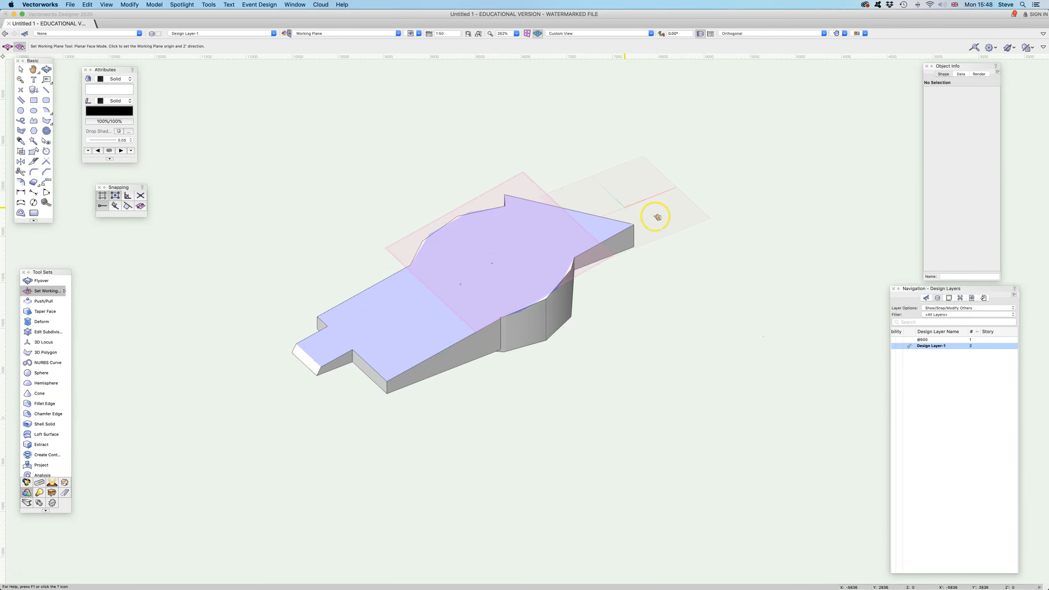
click(670, 451)
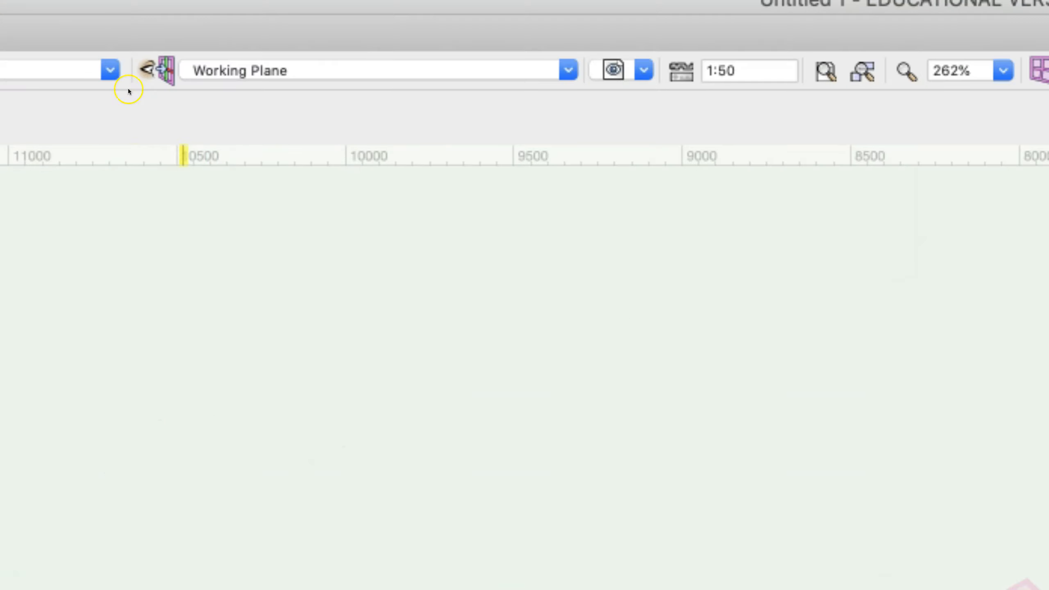
click(152, 66)
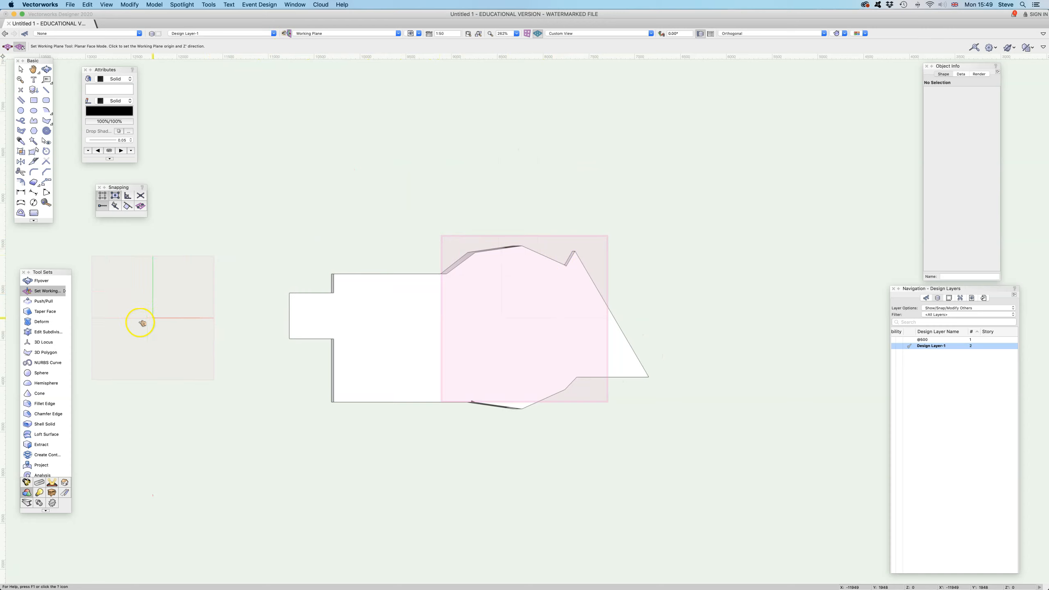
- Draw a circle of about 342 mm radius in Radius mode on the wide middle part of the sloped face
click(20, 110)
click(512, 327)
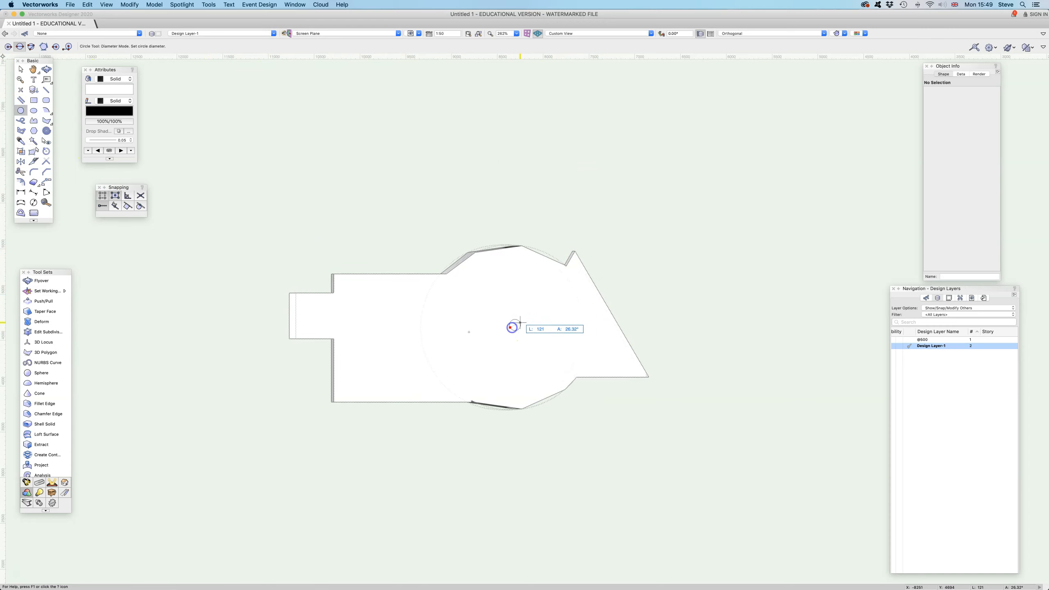
key(Escape)
click(8, 47)
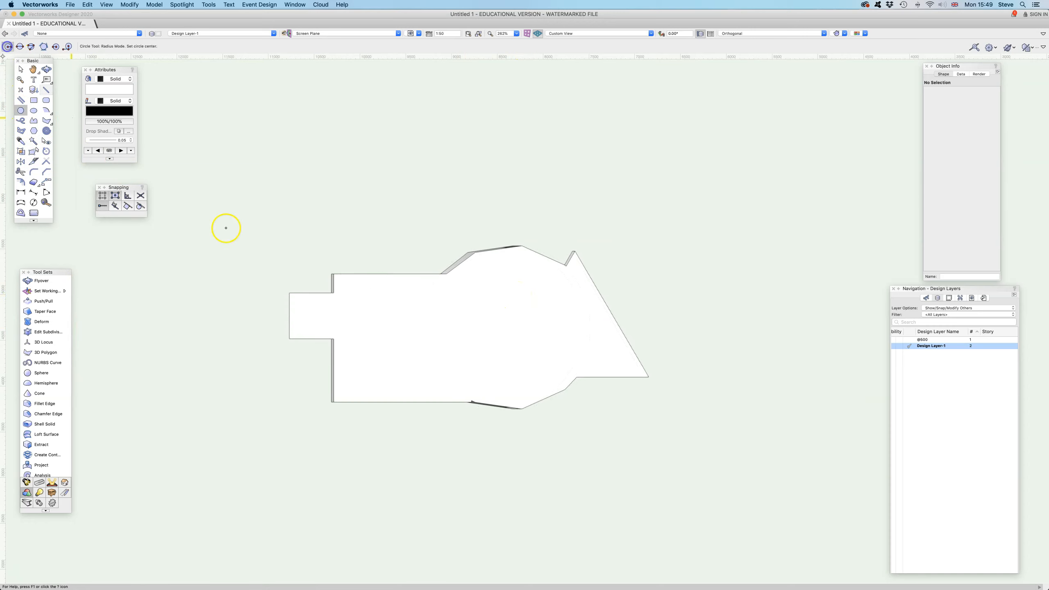
click(510, 328)
click(541, 328)
- Extrude the circle by 500 mm and orbit around the model to check the cylinder on the sloped face
key(super+e)
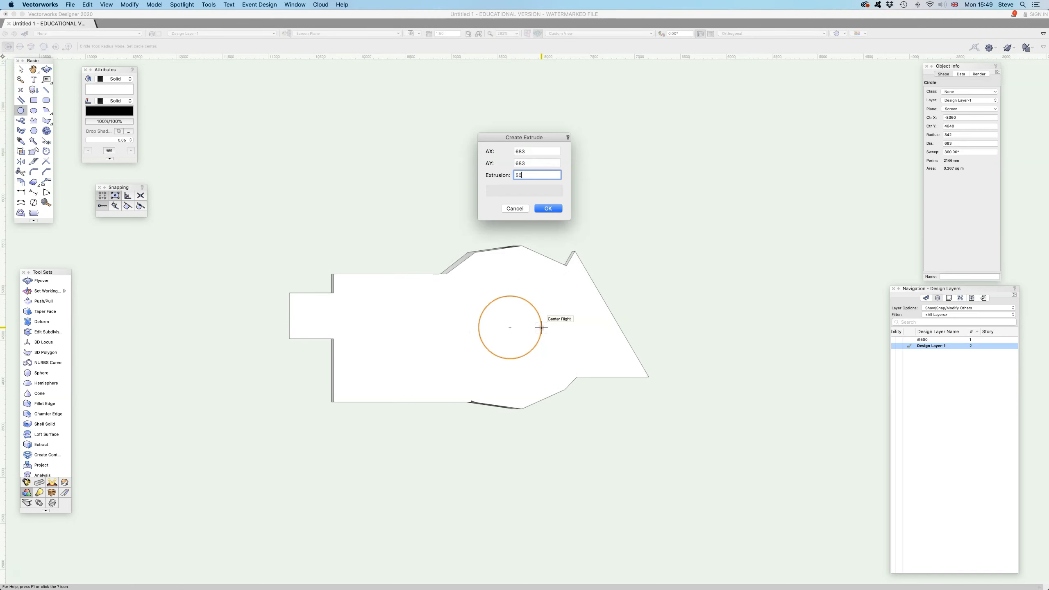
key(Return)
click(47, 69)
drag(466, 393, 419, 286)
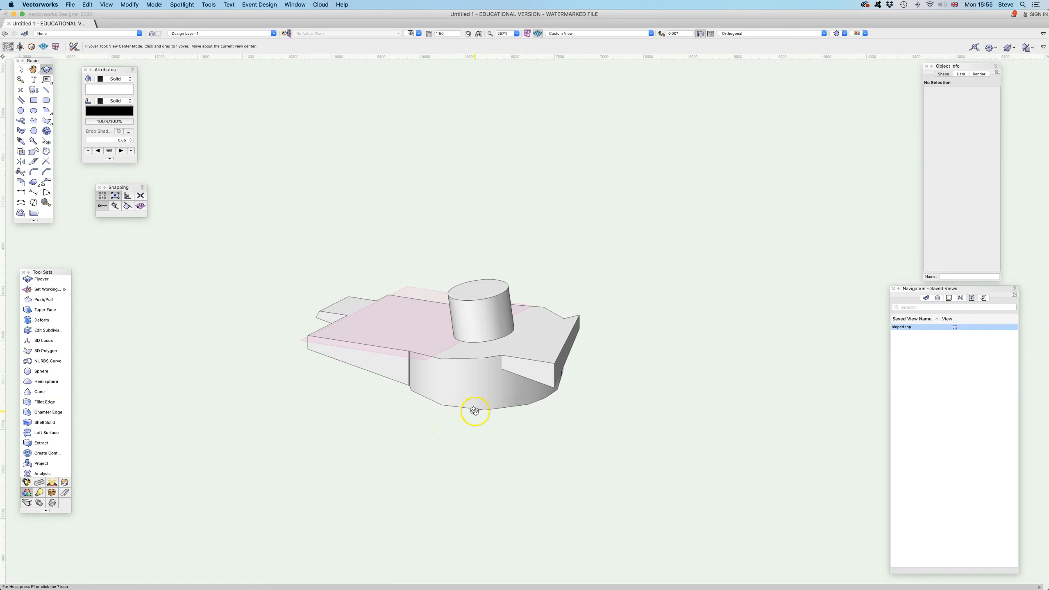
drag(475, 411, 484, 370)
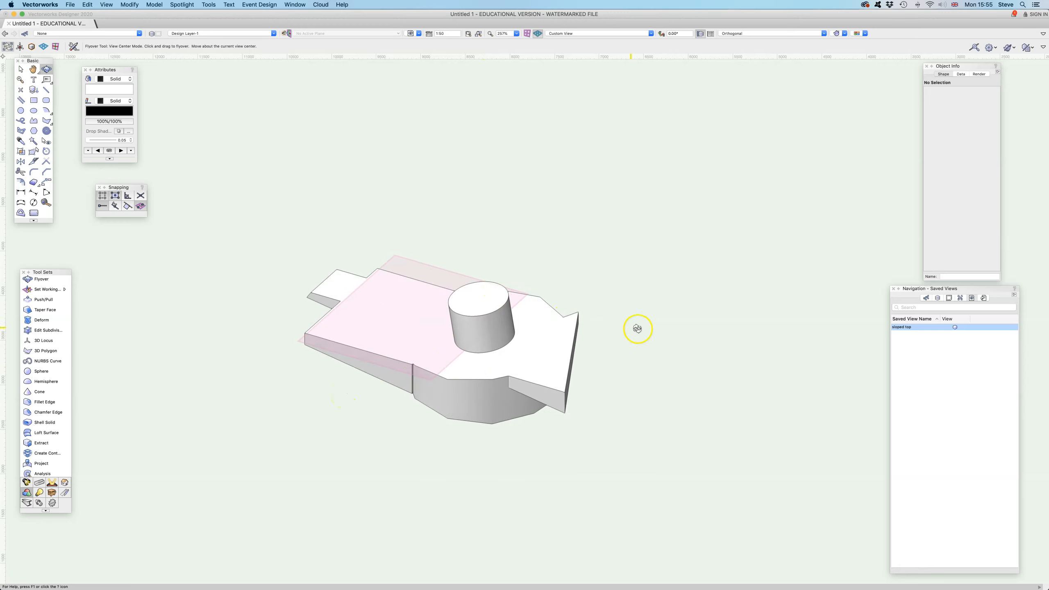
- Delete the saved view "sloped top"
right_click(904, 327)
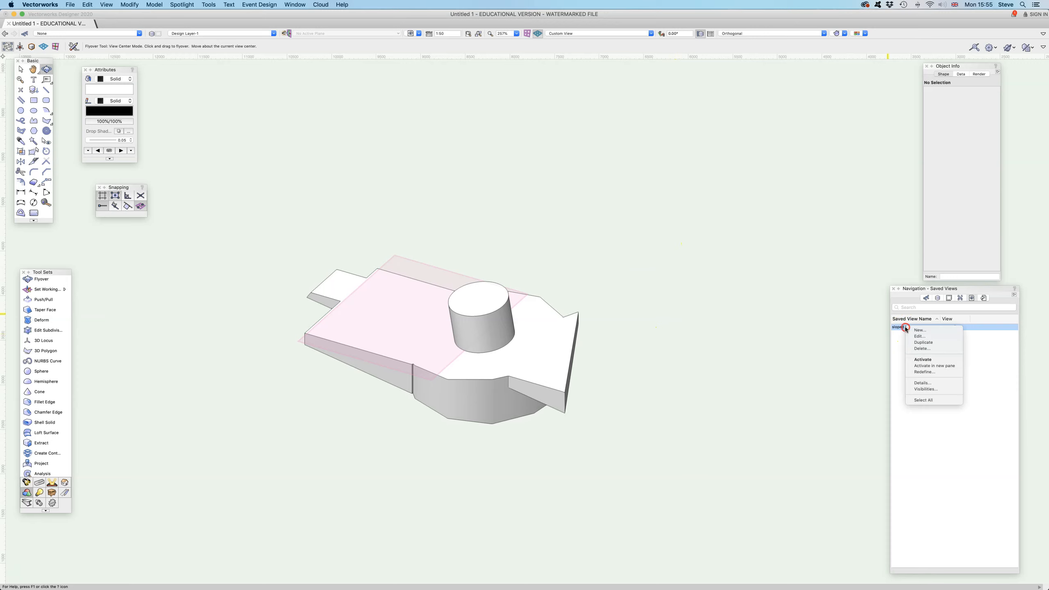
click(922, 350)
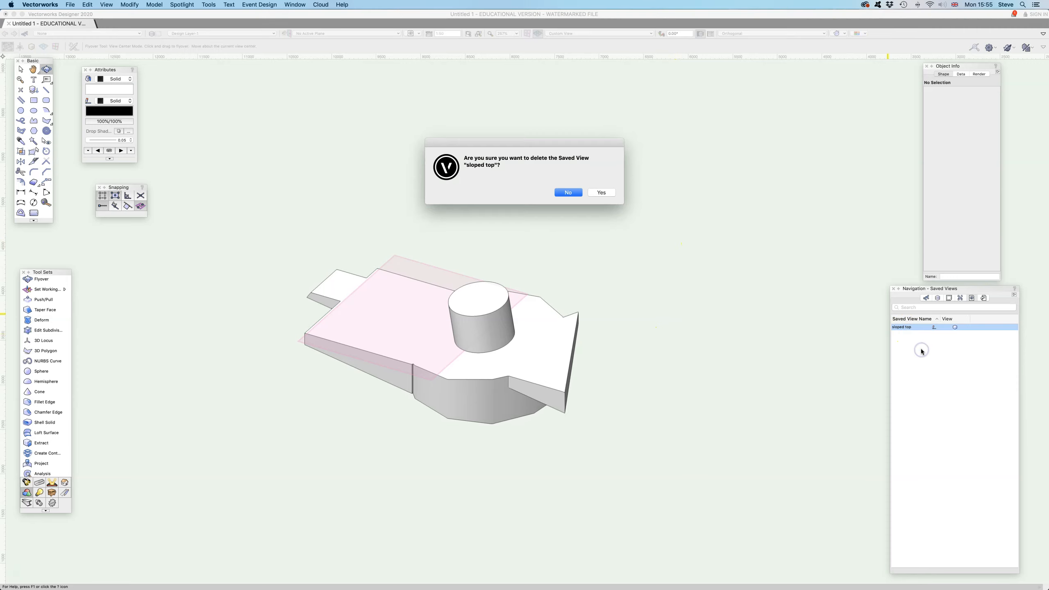
click(602, 192)
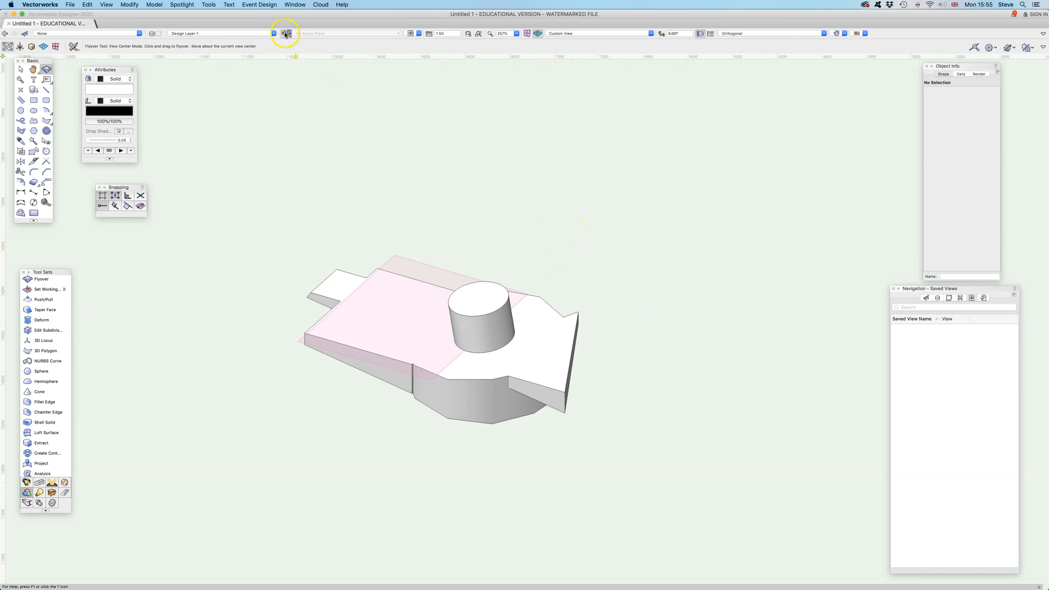
- Look straight at the working plane and save the view as "angled top"
click(419, 33)
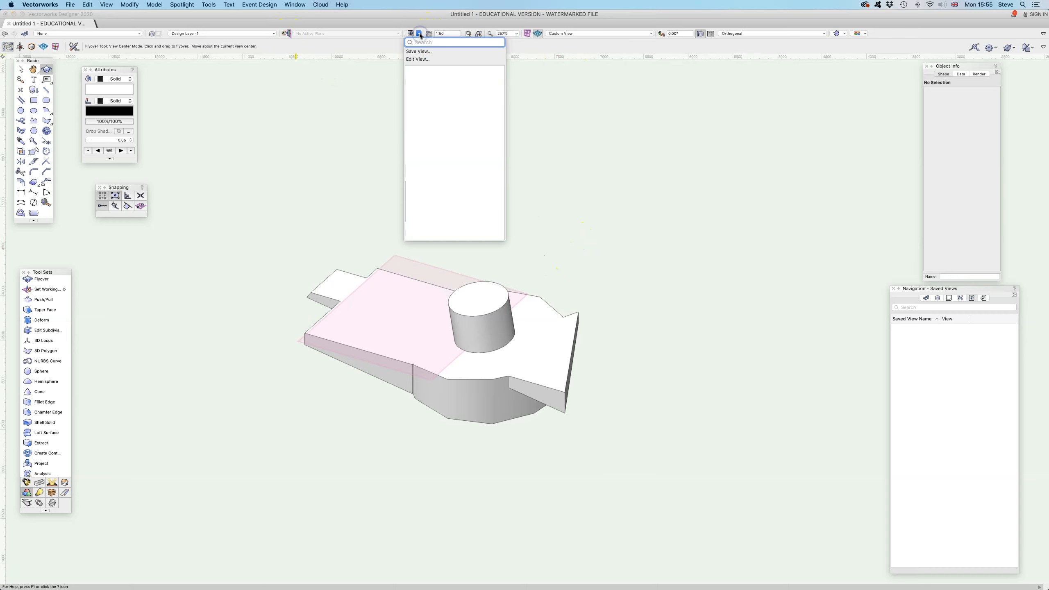
click(349, 89)
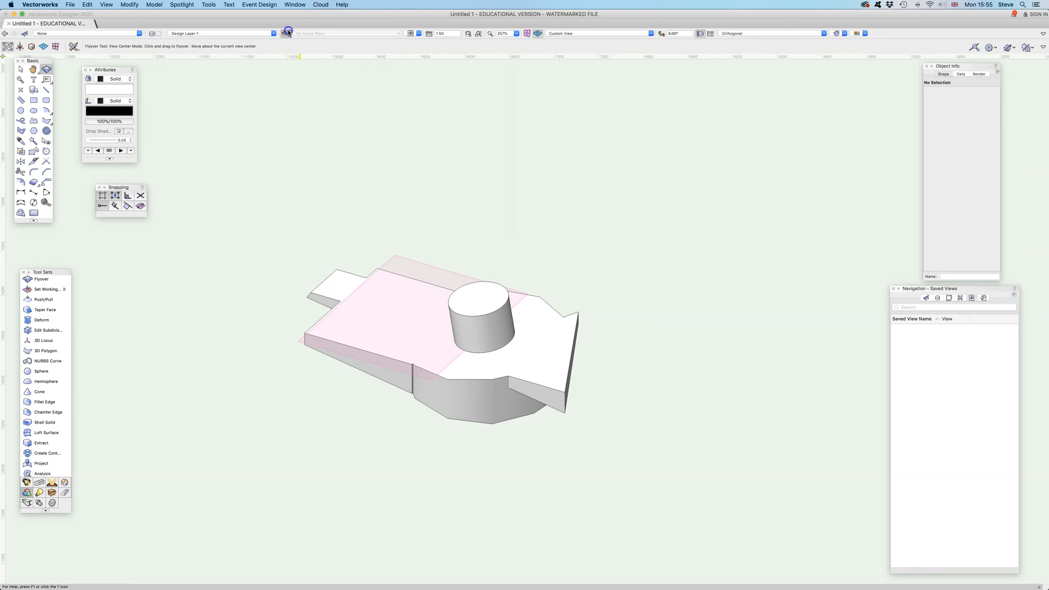
click(287, 34)
click(419, 35)
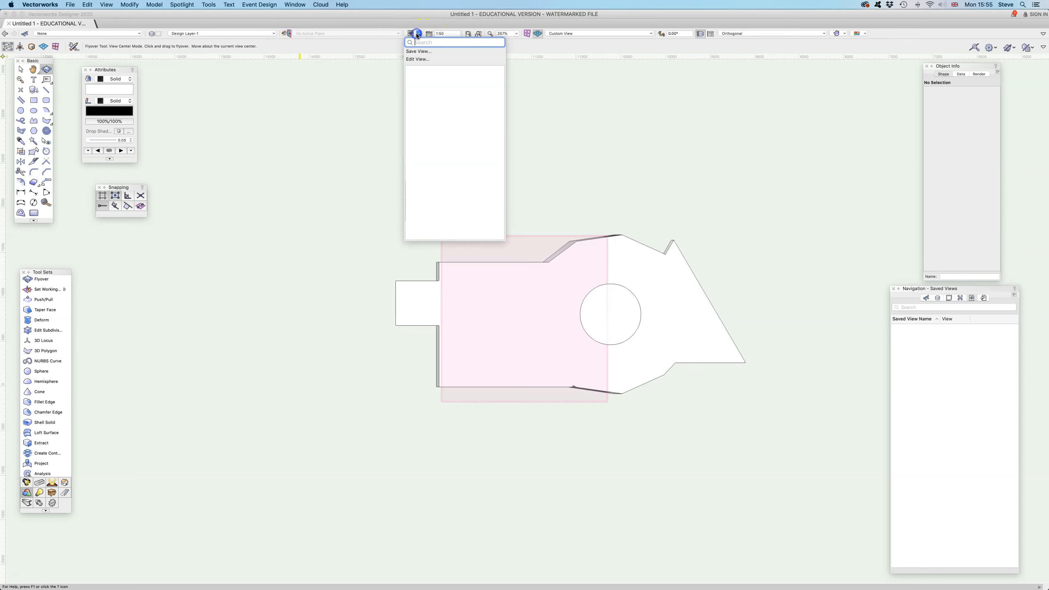
click(418, 51)
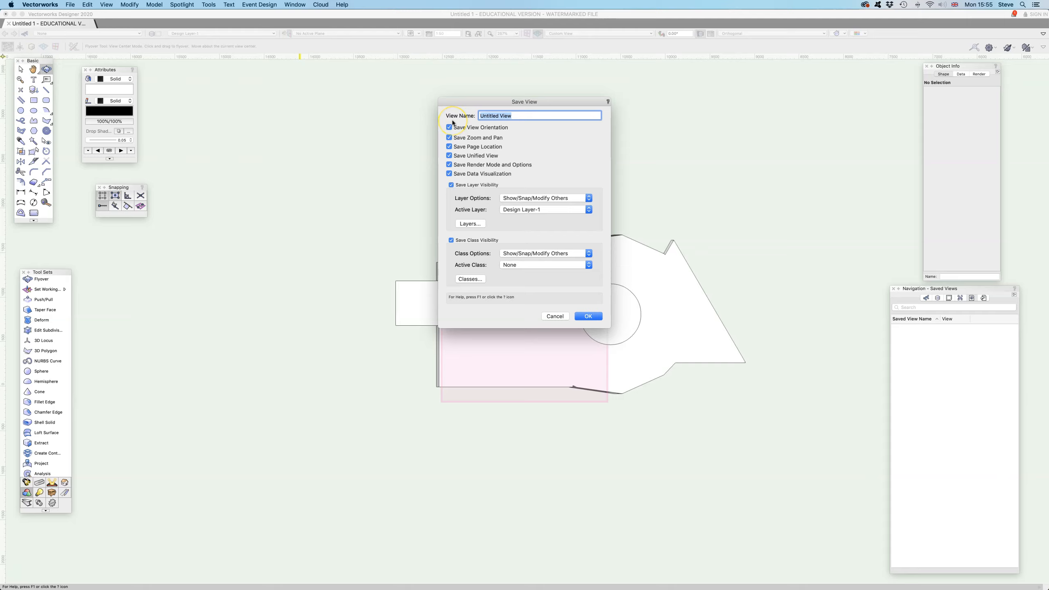
text(angled top)
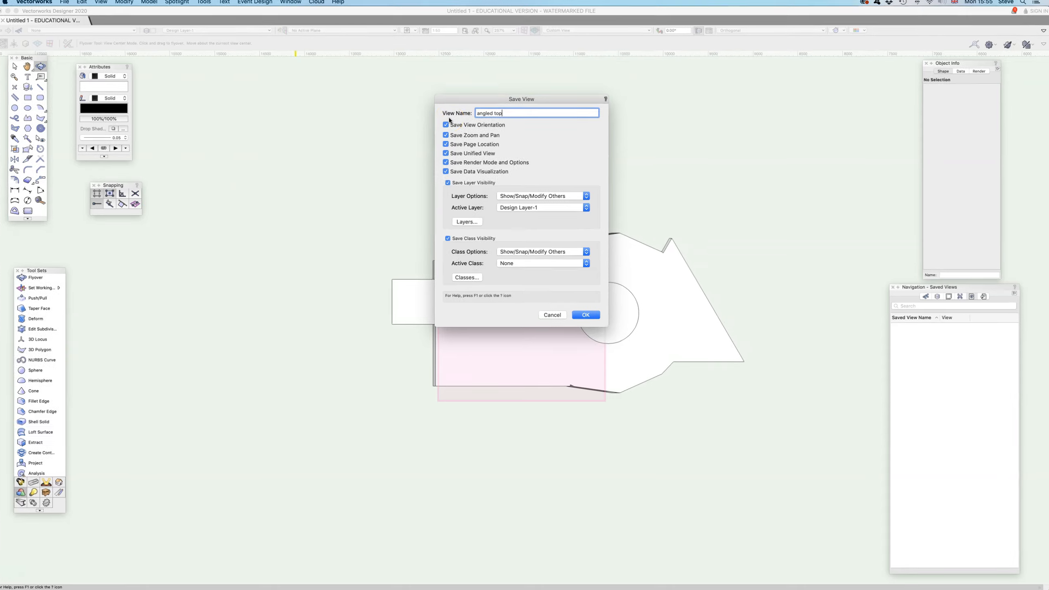
click(589, 315)
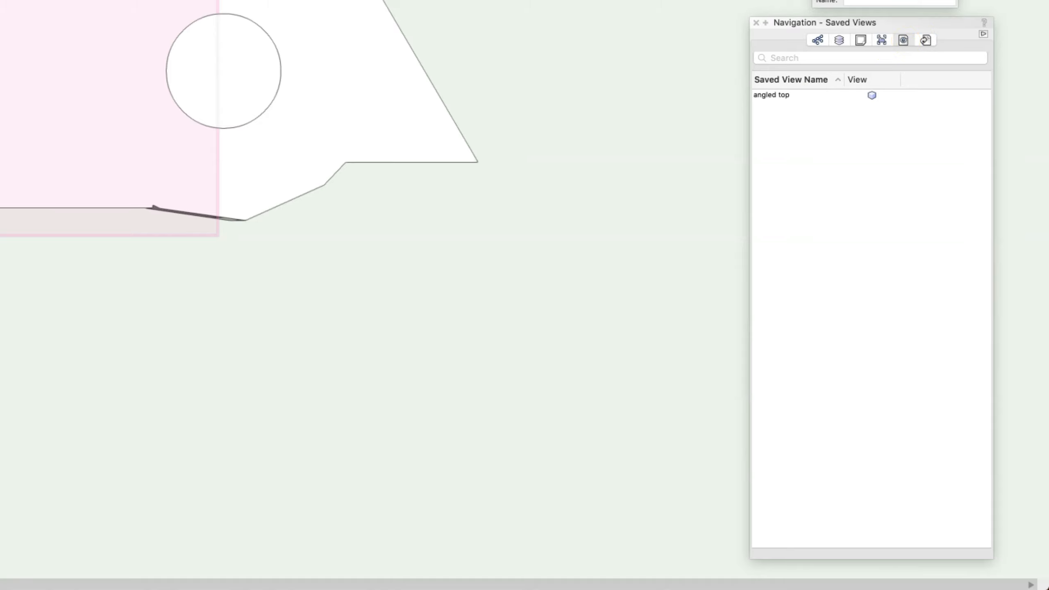
- Look at the model from Right Isometric and Front, and recall the saved view "angled top"
click(632, 34)
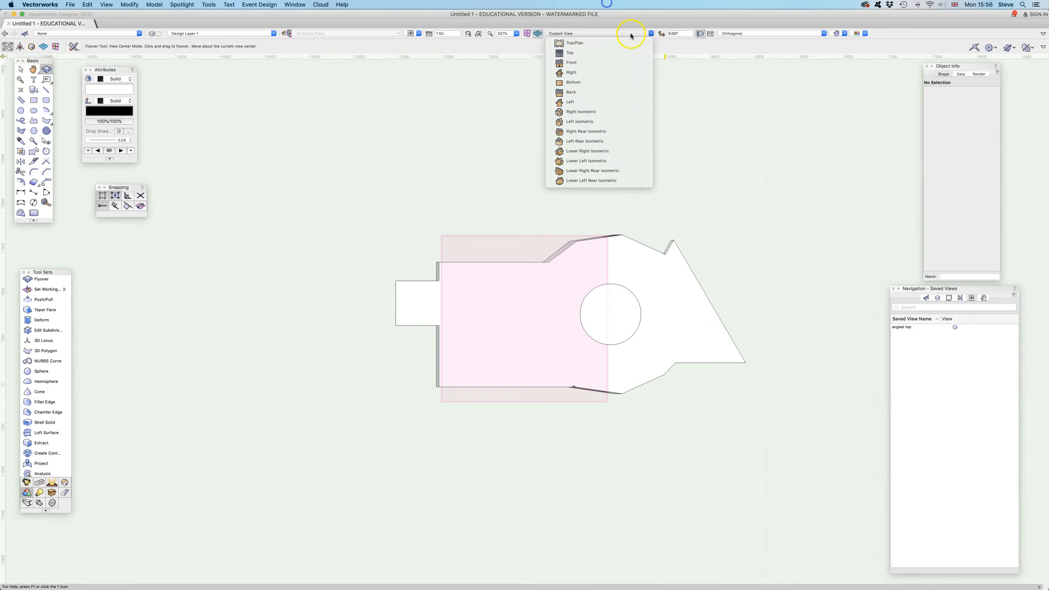
click(588, 111)
click(586, 33)
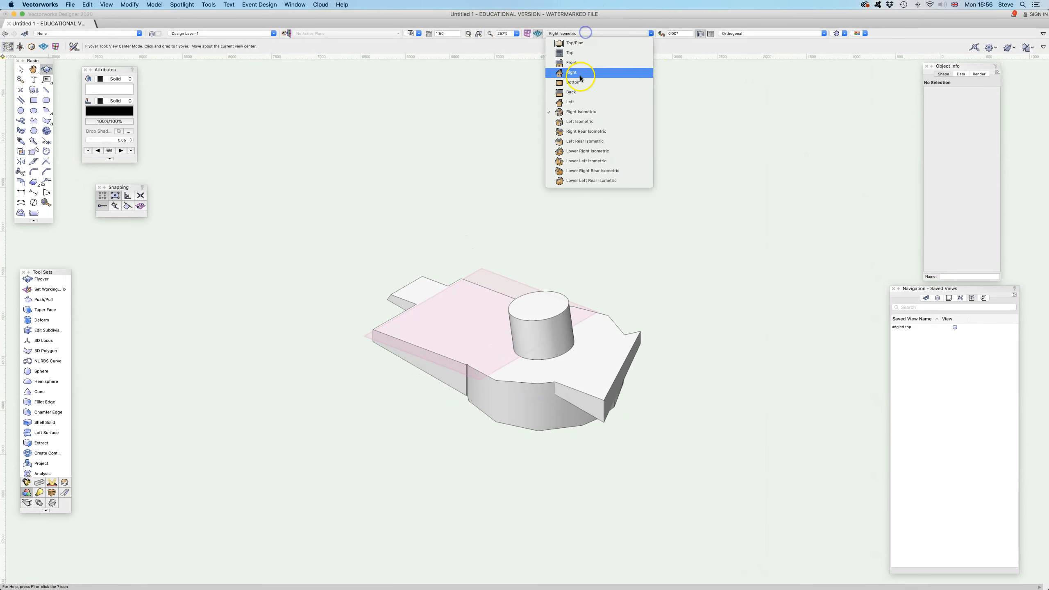
click(574, 63)
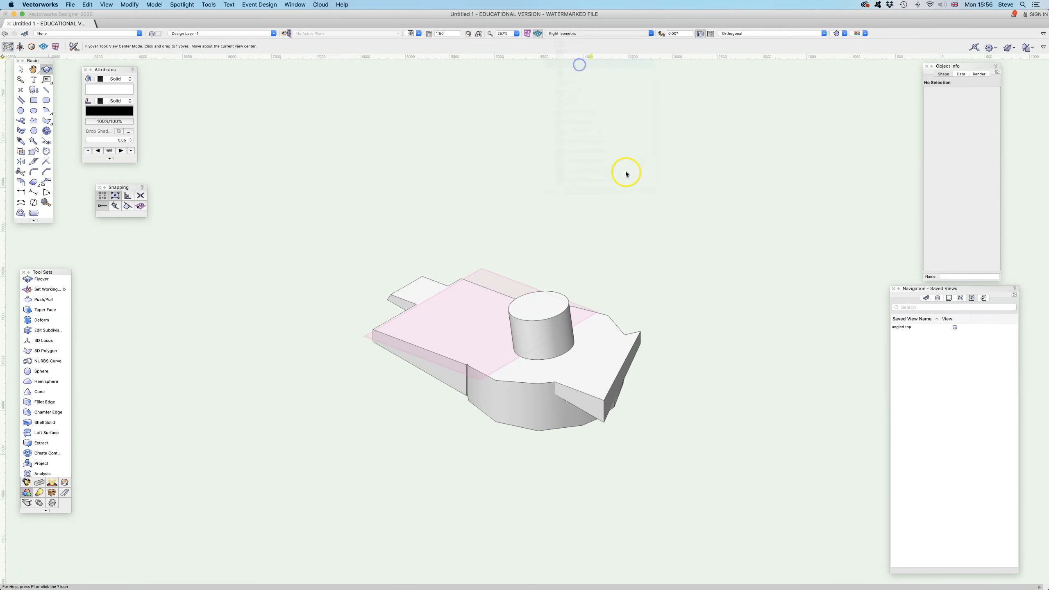
double_click(907, 328)
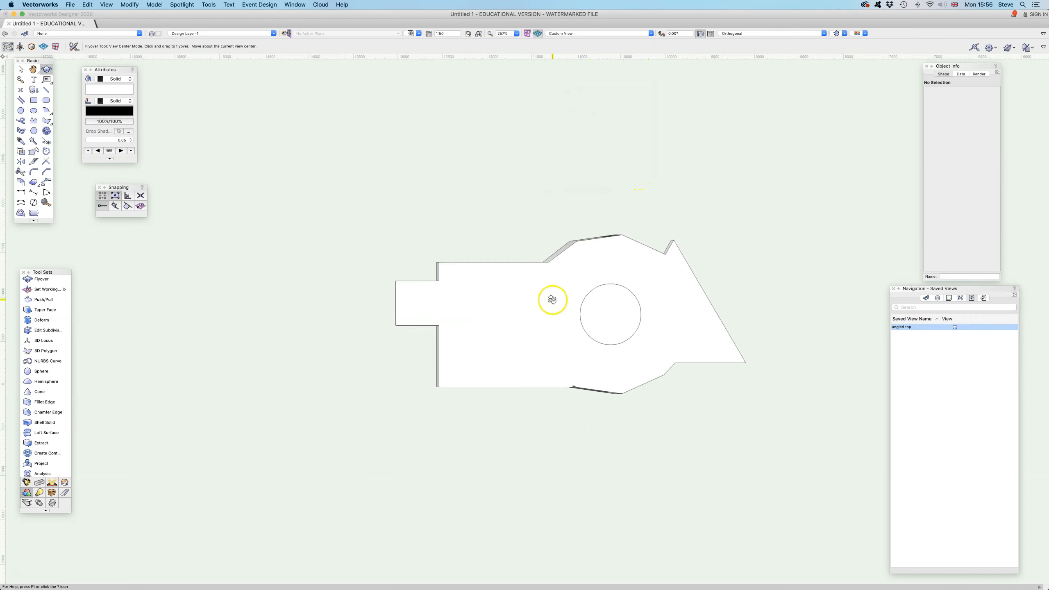
- Draw a rectangle about 535 mm by 439 mm in the screen plane over the narrow part of the sloped face
drag(545, 277, 444, 263)
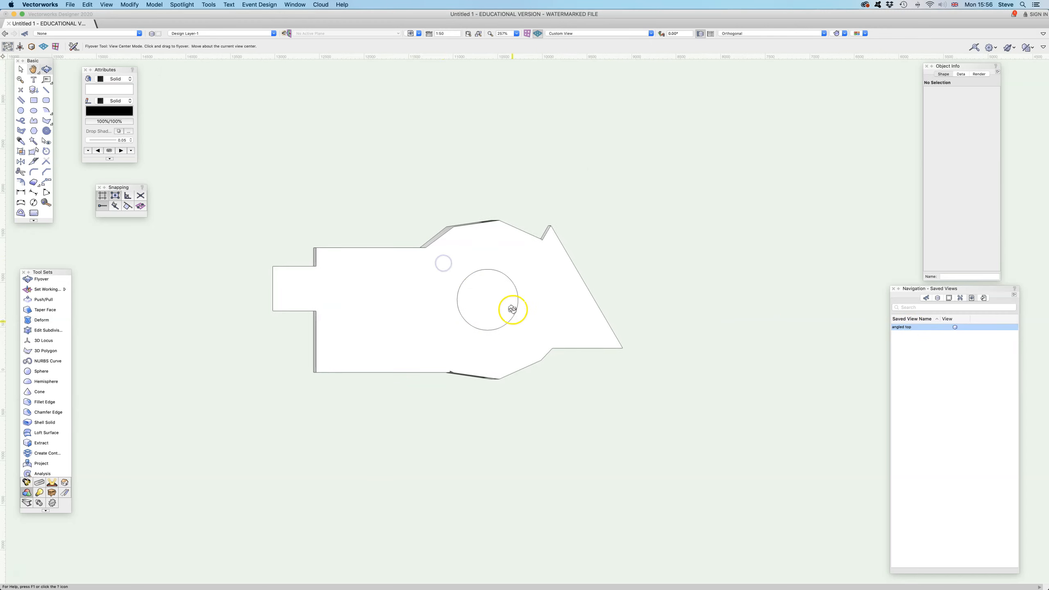
click(34, 100)
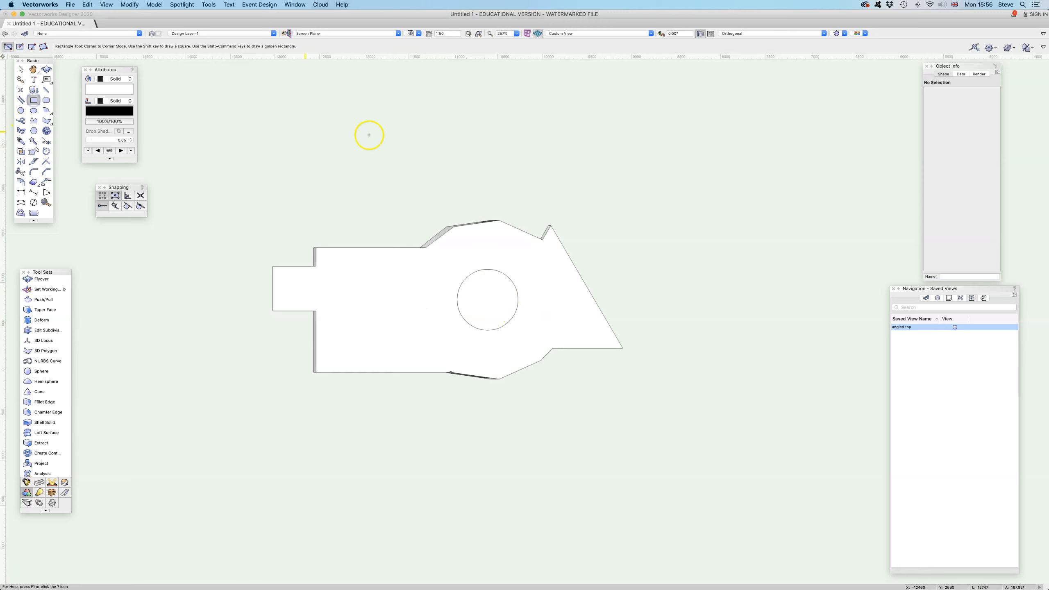
click(370, 282)
click(419, 321)
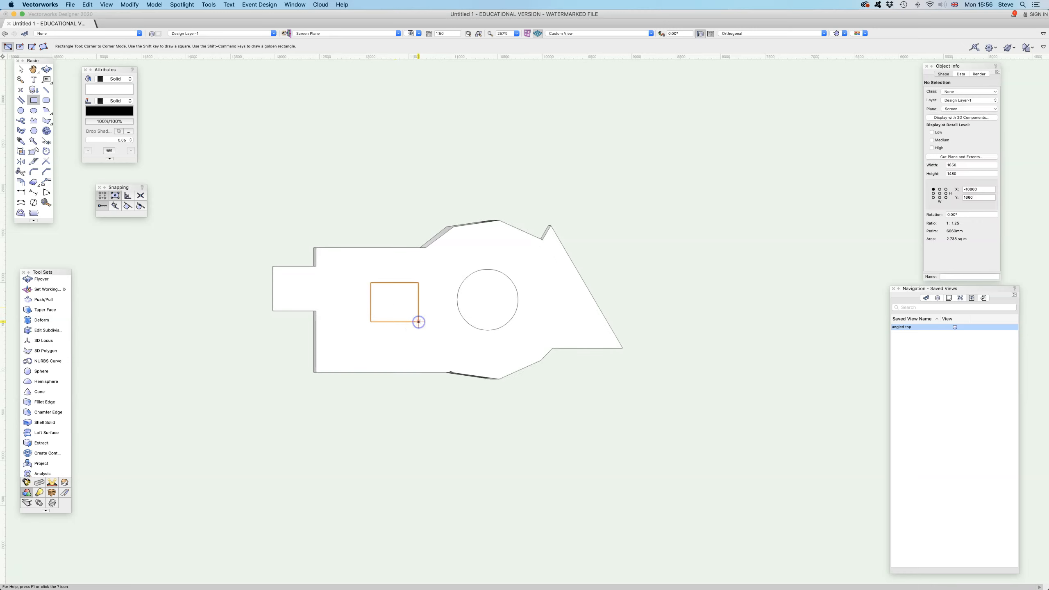
- Make Layer Plane the active plane and extrude the screen-plane rectangle by 500 mm
click(398, 35)
click(376, 49)
key(super+e)
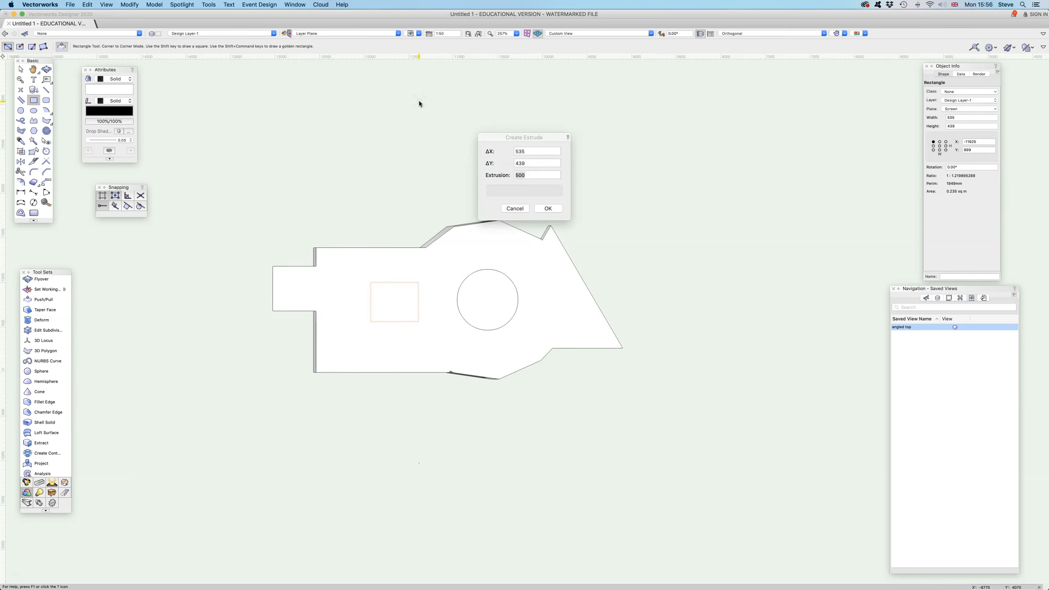
key(Return)
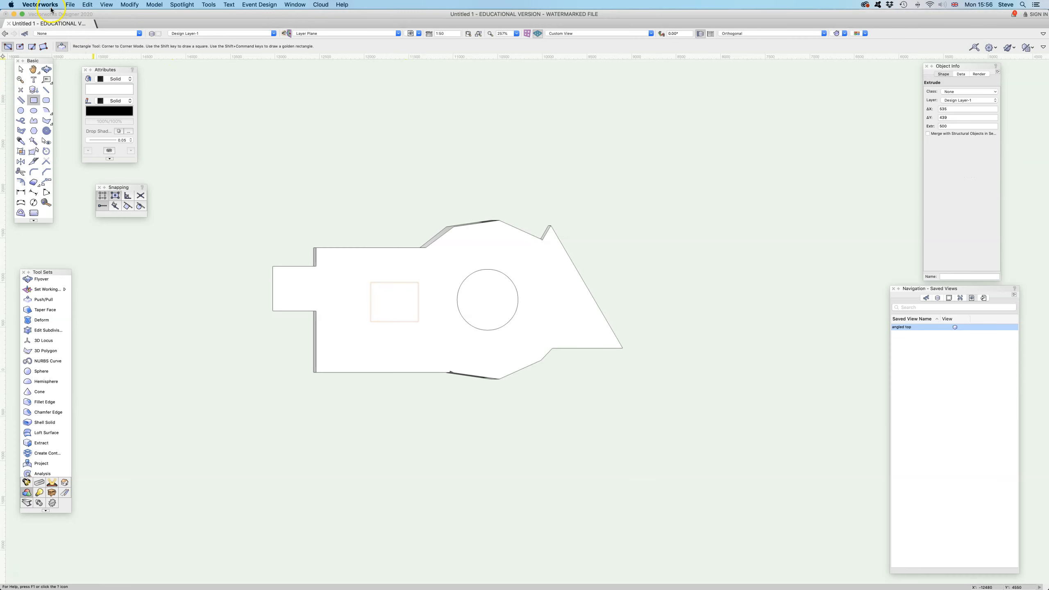
- Orbit to see where the extruded box sits relative to the sloped face and delete the box
click(46, 68)
drag(439, 296, 433, 220)
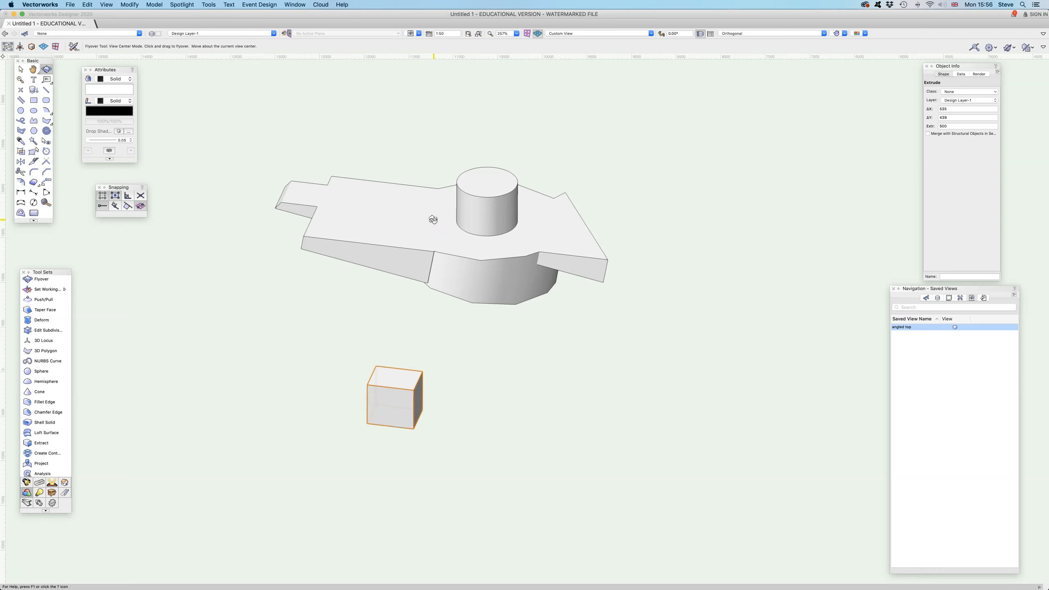
key(Delete)
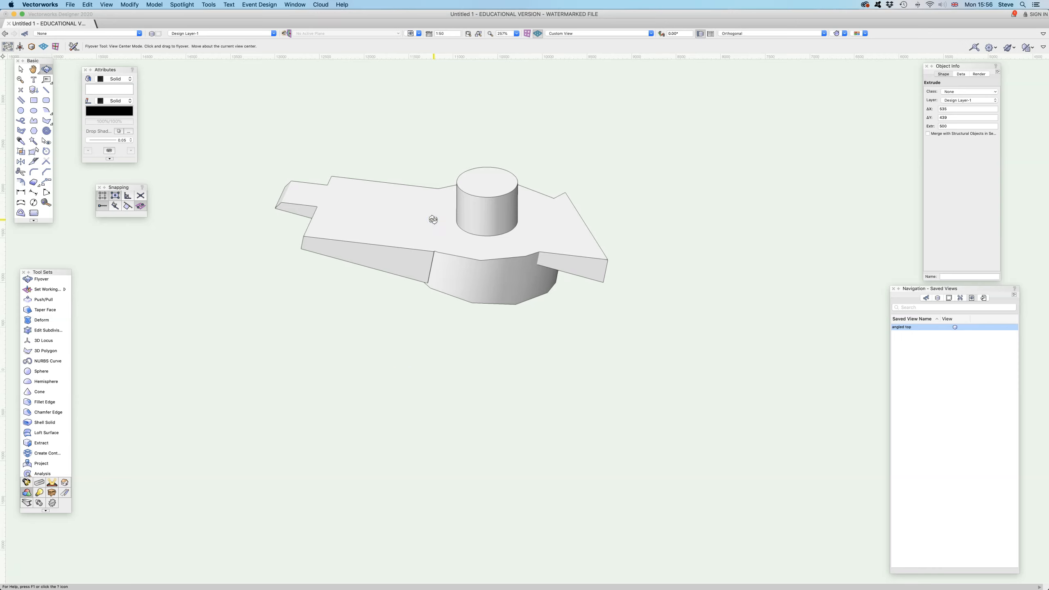
- Orbit to an angled view from the model's narrow end and show the Working Planes palette
drag(433, 219, 456, 279)
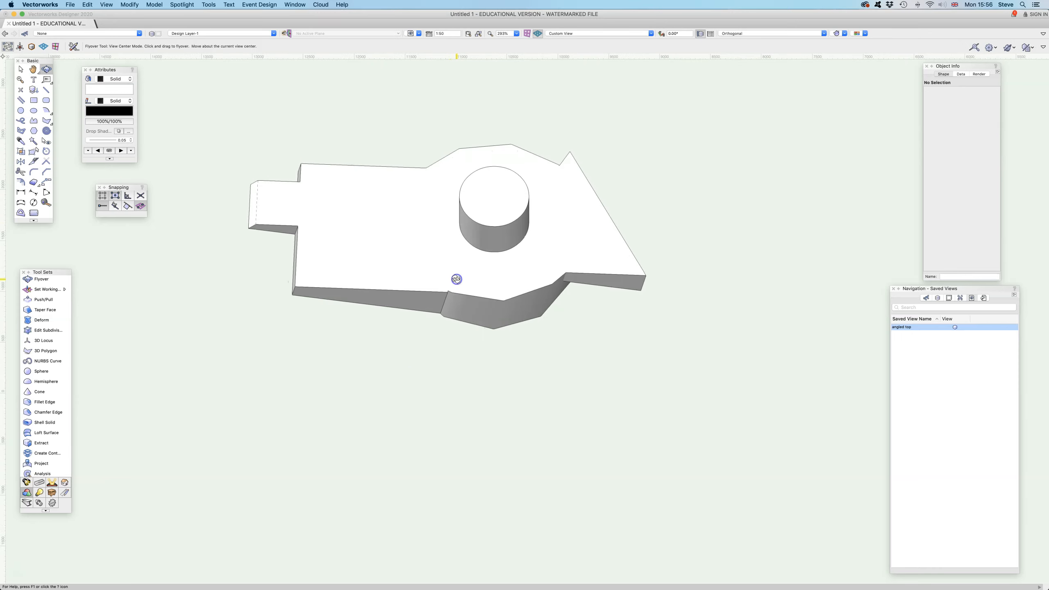
drag(477, 273, 502, 321)
key(space)
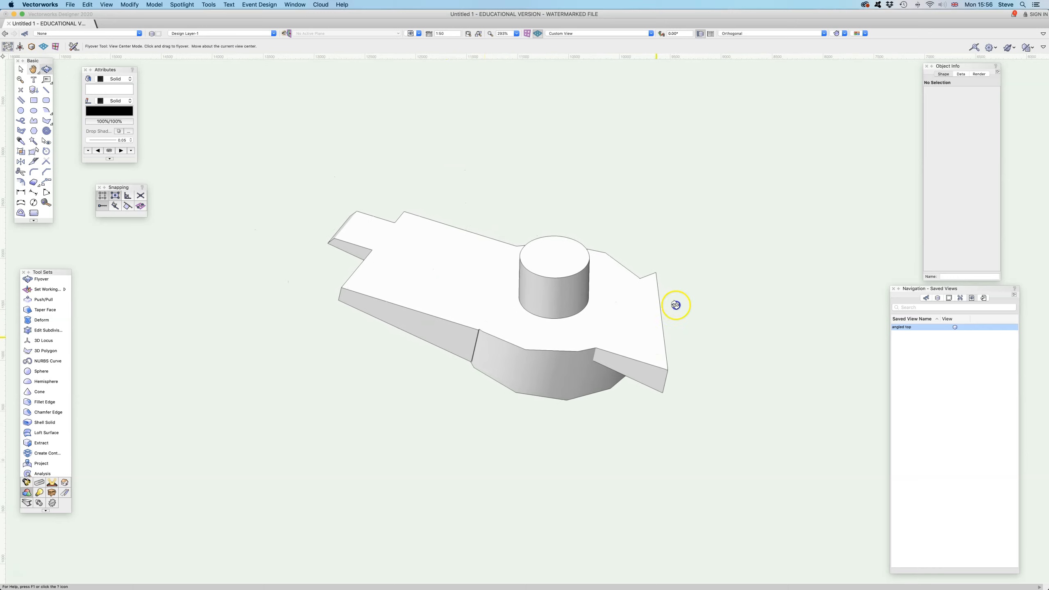
drag(674, 305, 676, 288)
drag(392, 311, 430, 363)
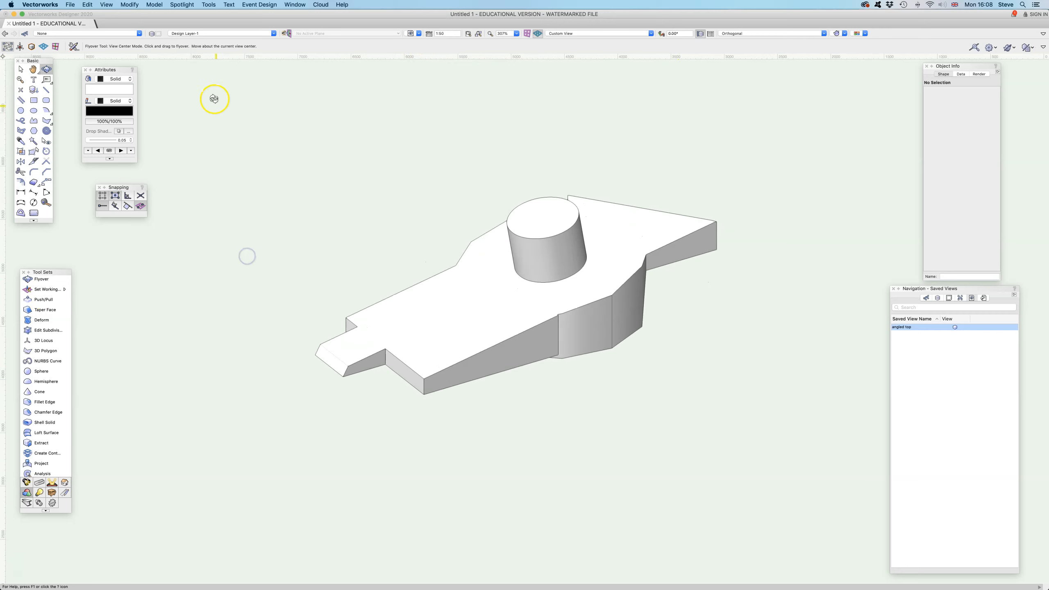
click(290, 5)
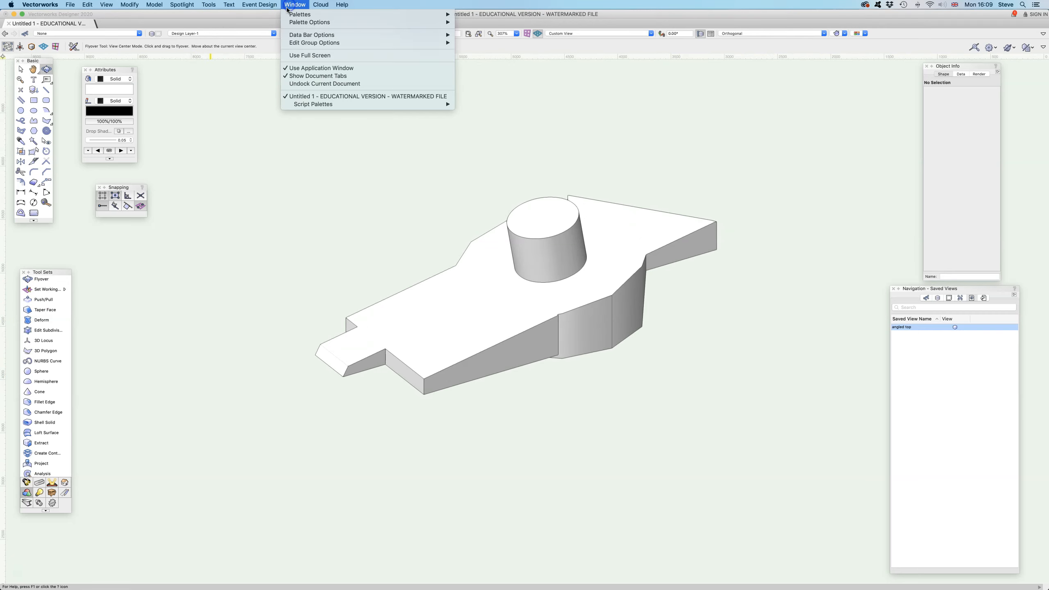
mouse_move(298, 15)
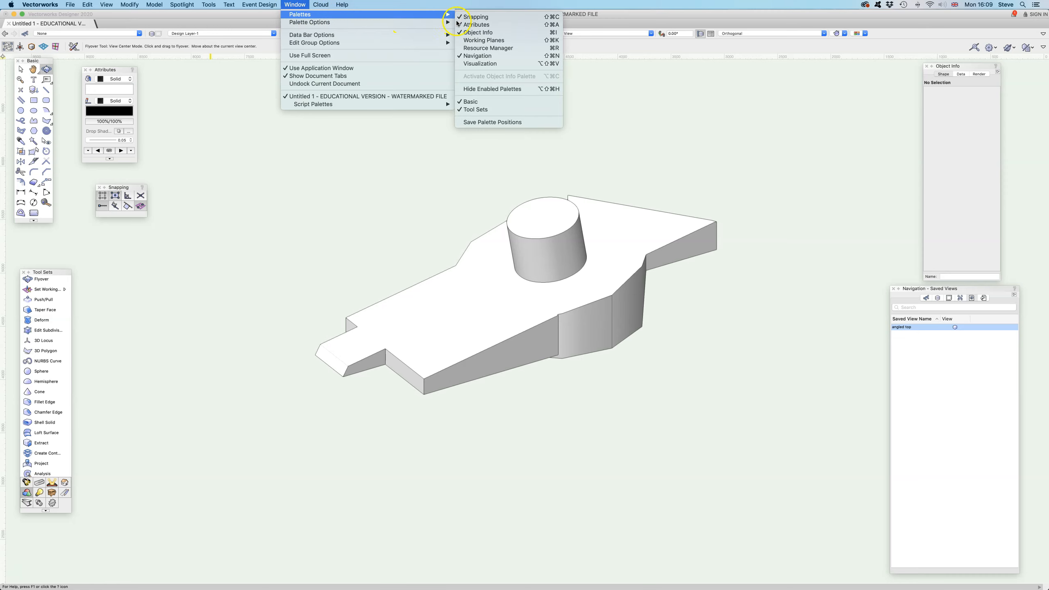
click(472, 40)
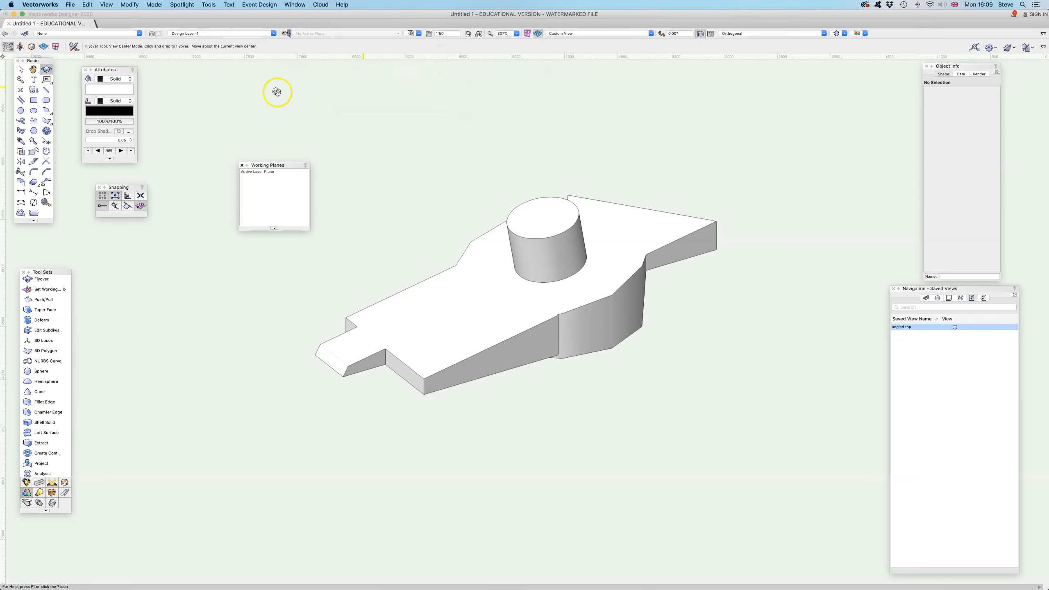
- Set the working plane on the sloped face and save it as a working plane named "angled"
click(48, 289)
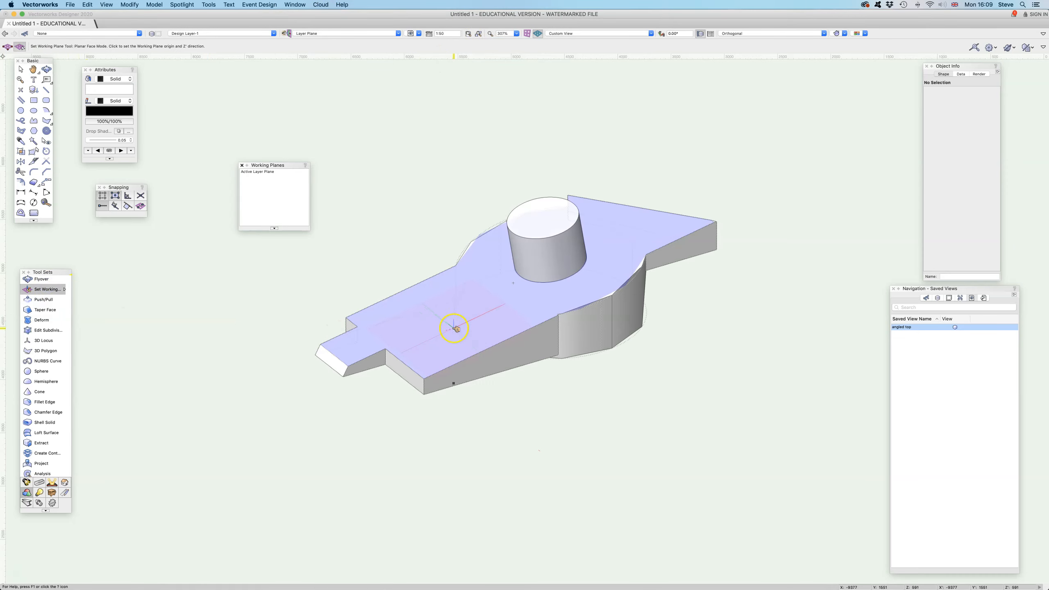
click(274, 229)
click(281, 231)
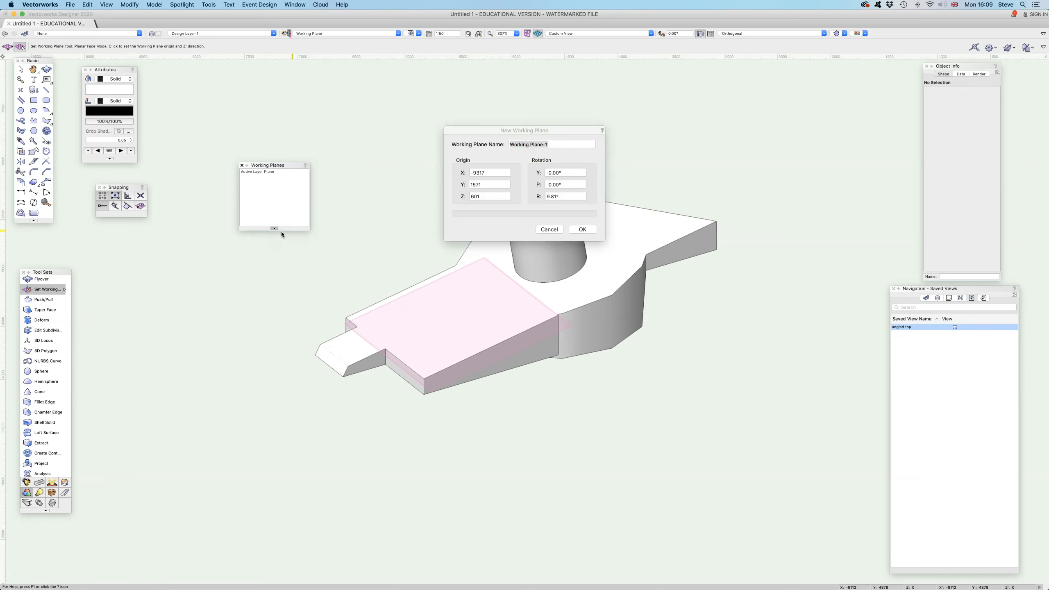
click(582, 229)
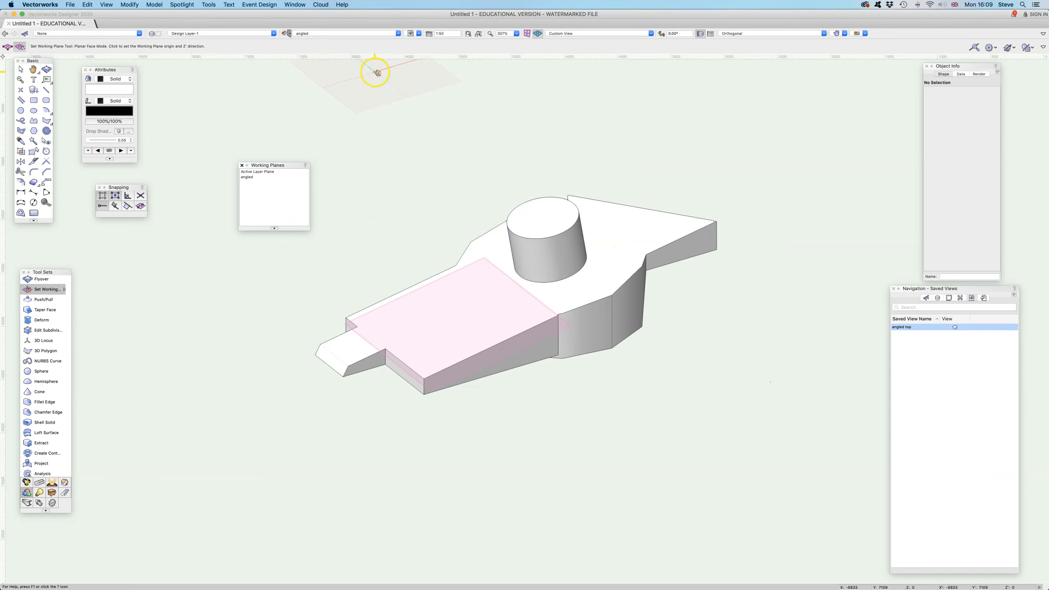
drag(285, 166, 121, 476)
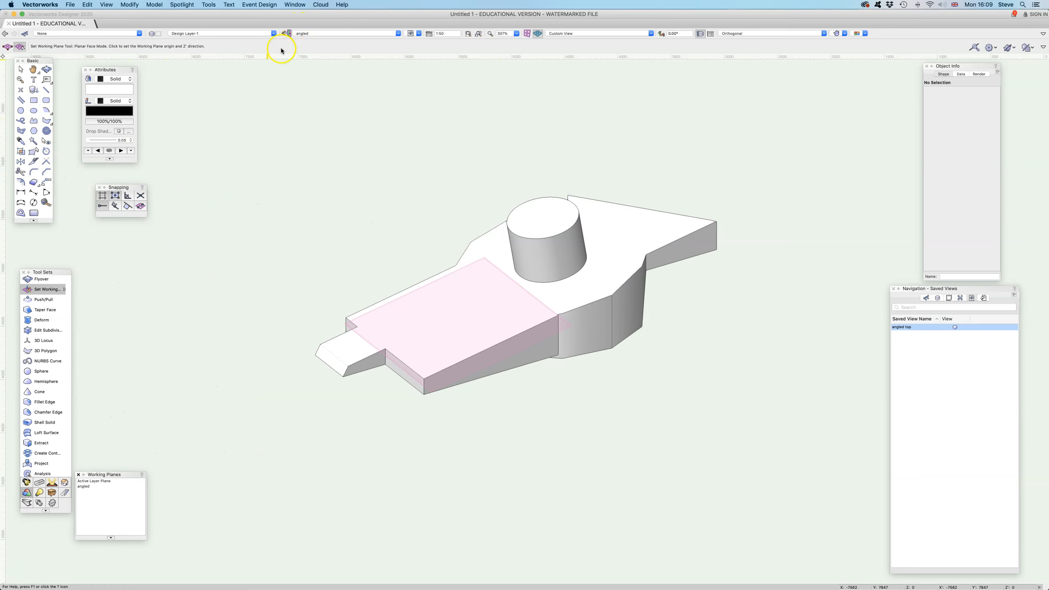
- Draw a circle of about 181 mm radius on the "angled" plane over the narrow part and extrude it by 500 mm
click(21, 110)
click(450, 313)
click(466, 312)
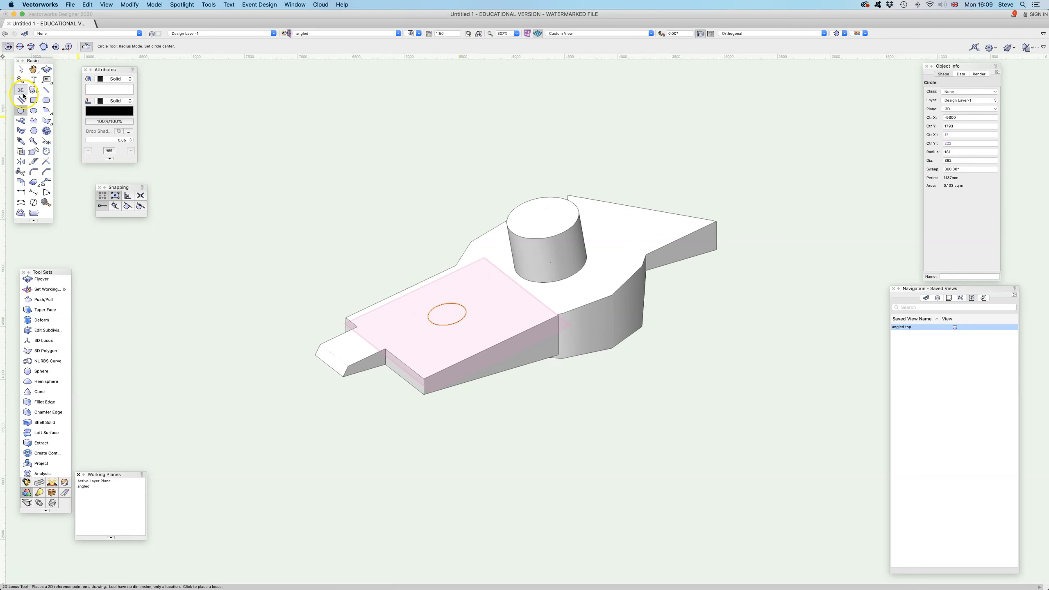
key(super+e)
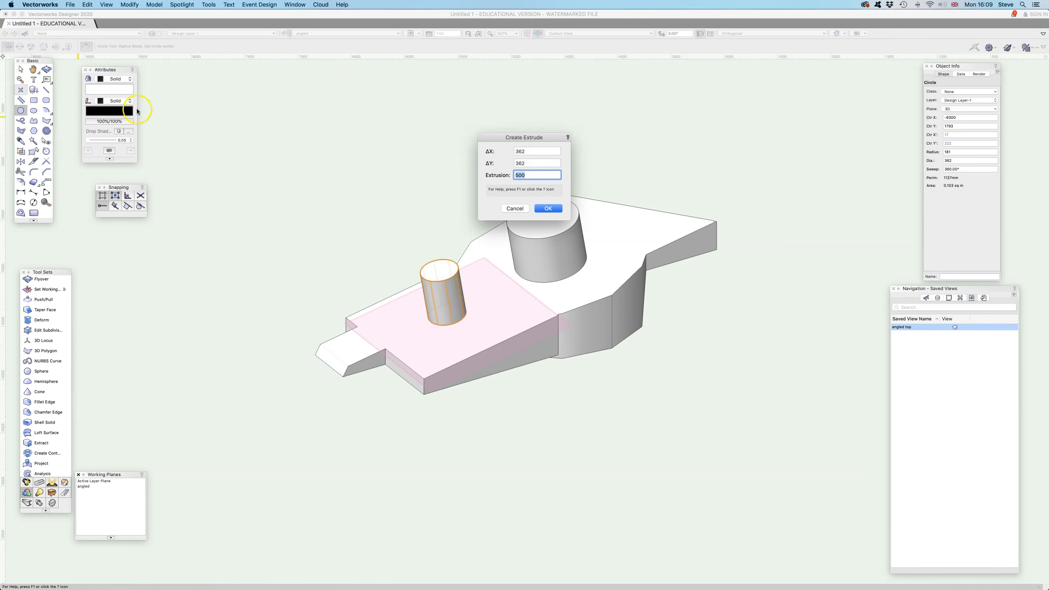
click(547, 208)
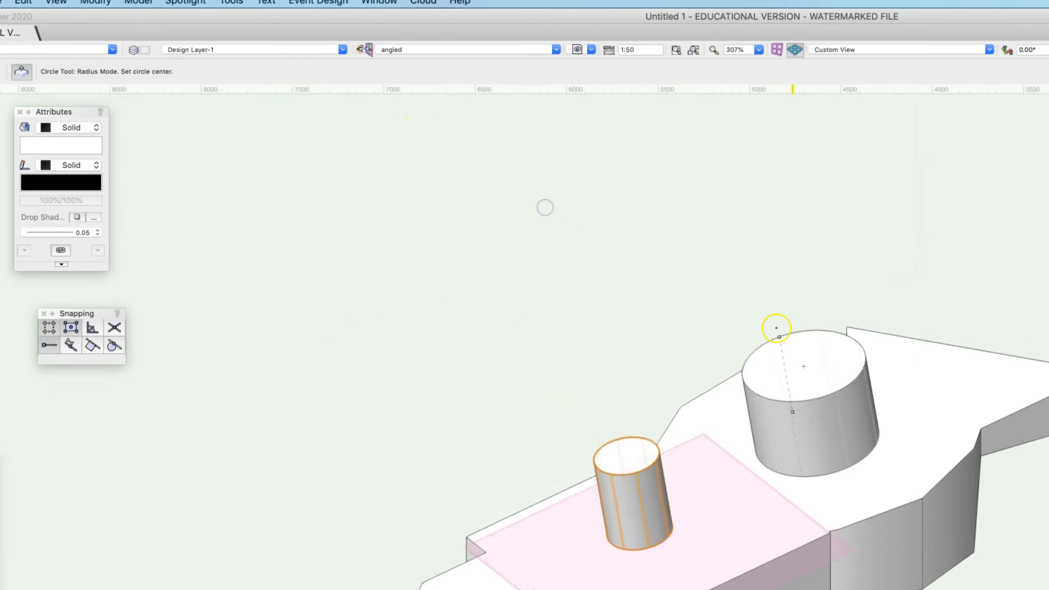
- Draw a rectangle about 150 mm by 420 mm on Layer Plane beyond the model's narrow end and extrude it by 500 mm
click(484, 49)
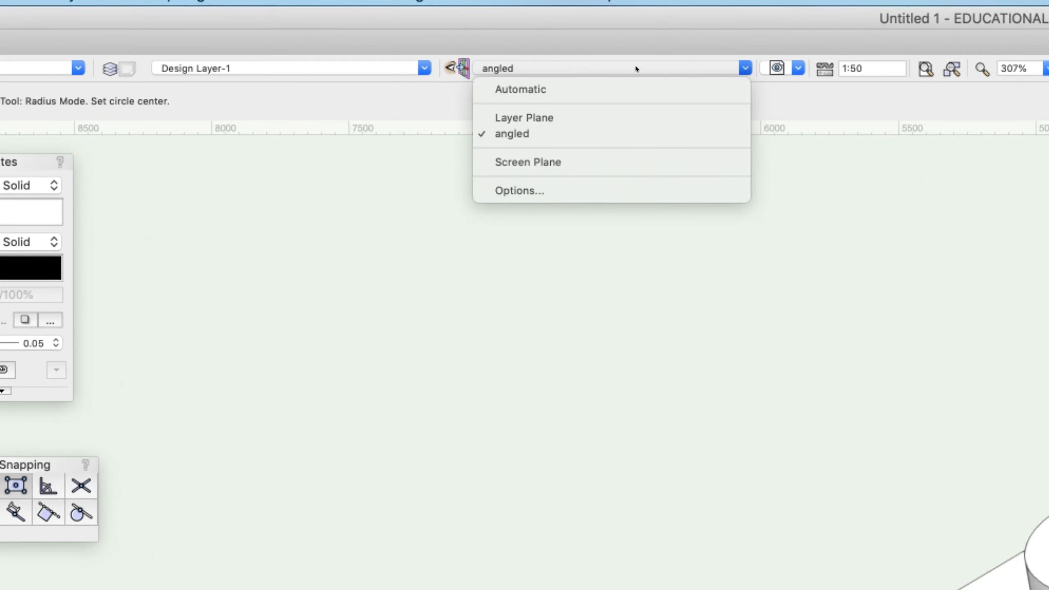
click(611, 117)
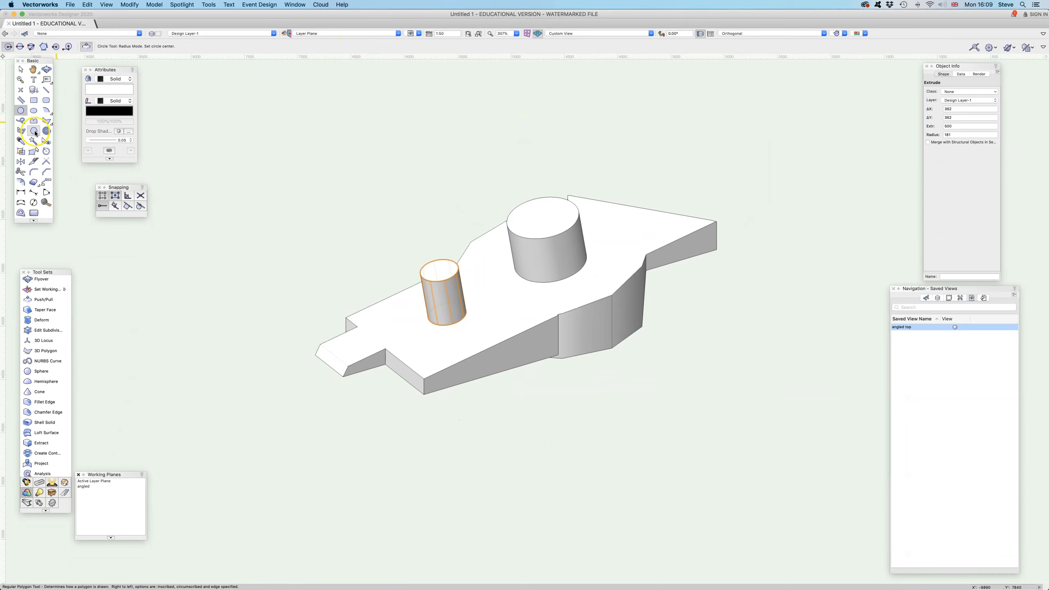
click(34, 101)
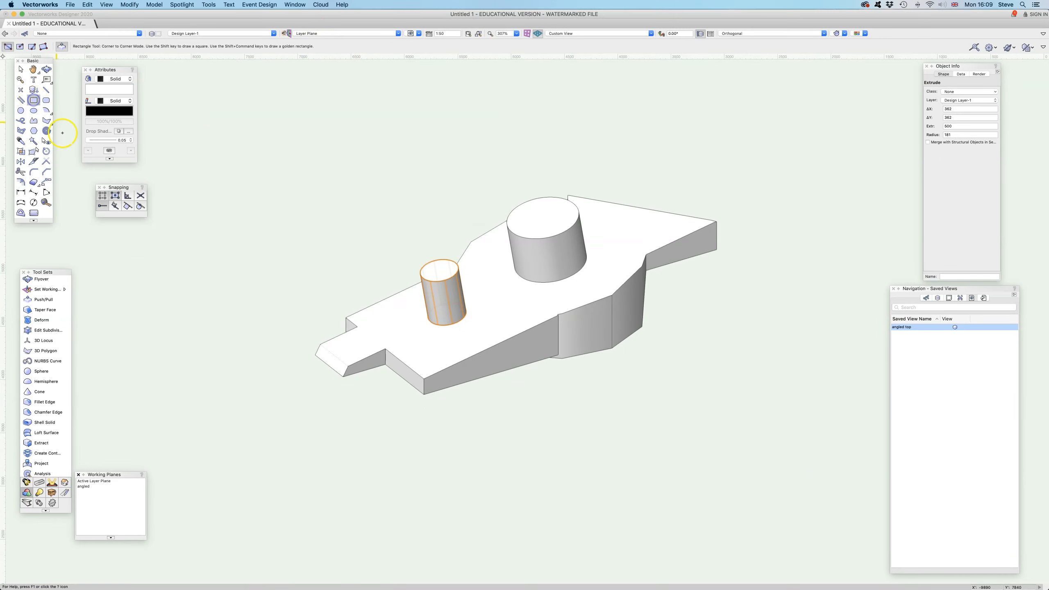
click(260, 322)
click(269, 344)
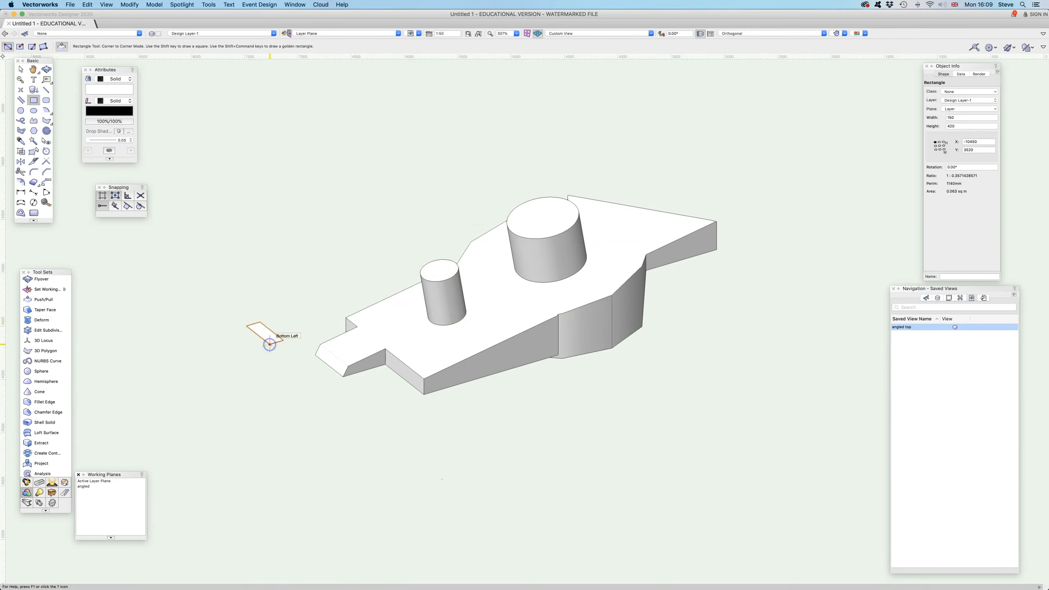
key(super+e)
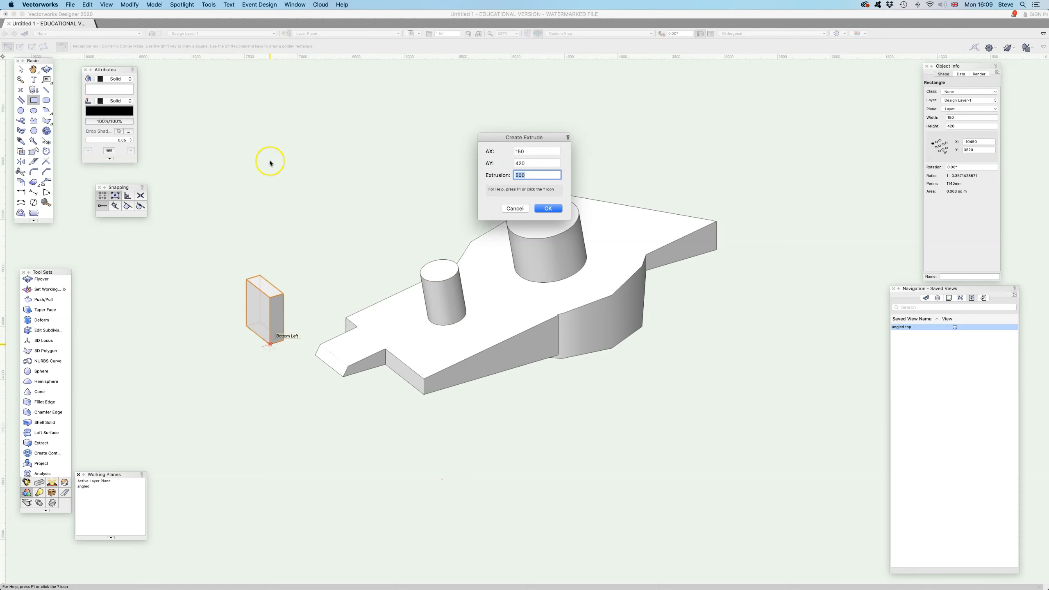
click(547, 208)
- Orbit around the model to compare the orientation of the box with the cylinders, and clear the selection
click(46, 69)
drag(351, 277, 323, 292)
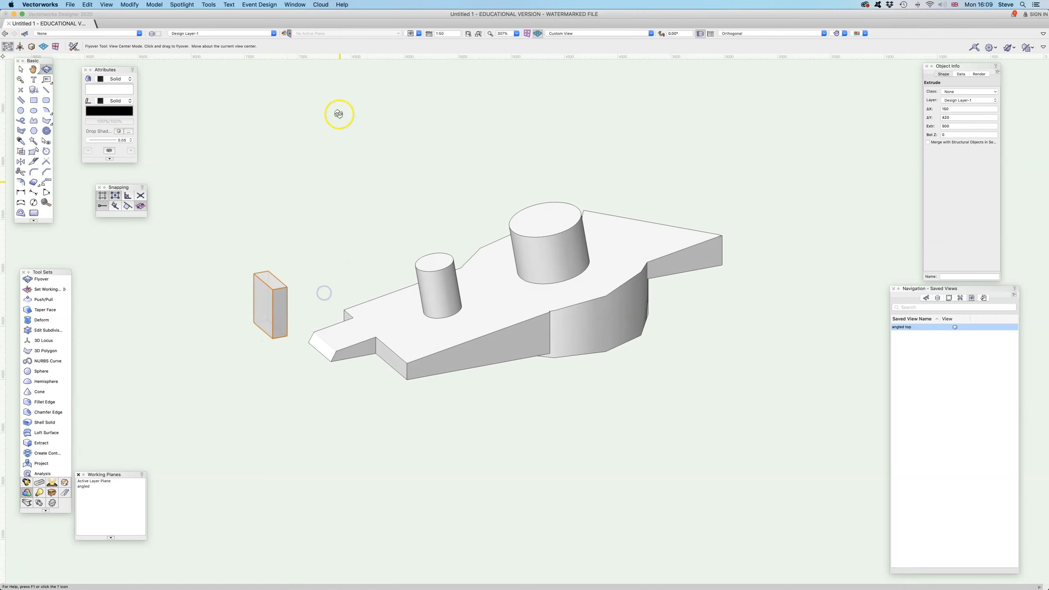
click(20, 69)
click(324, 226)
- Reposition the Working Planes palette clear of the tool sets
click(343, 35)
click(350, 170)
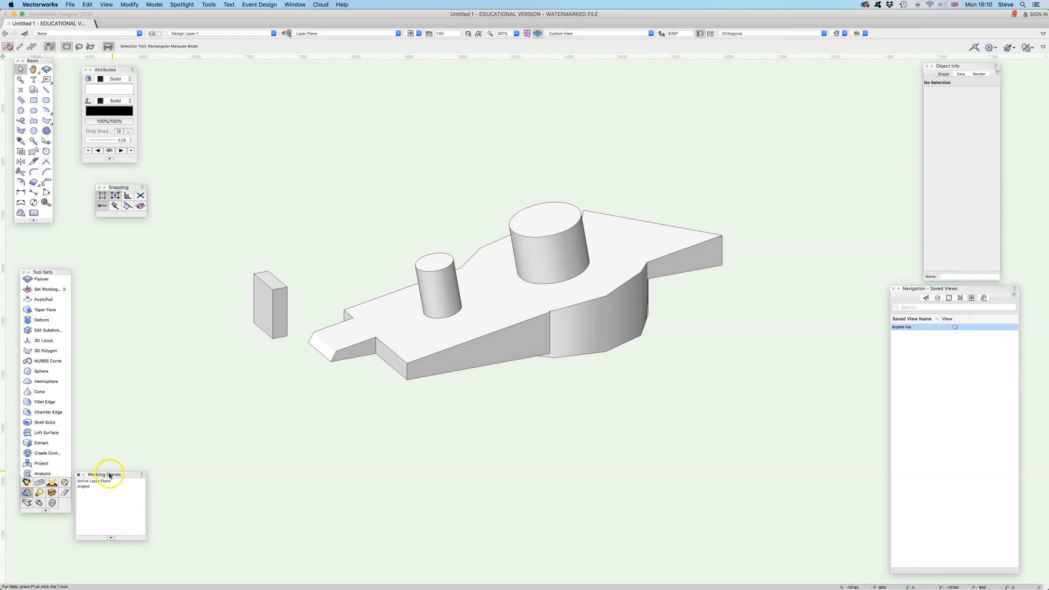
drag(110, 476, 137, 424)
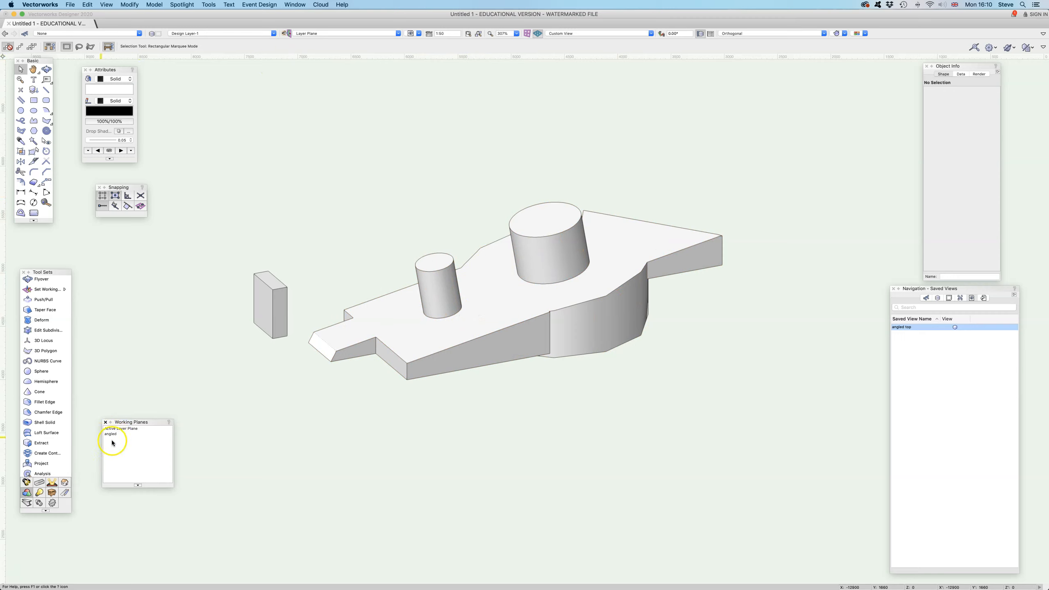